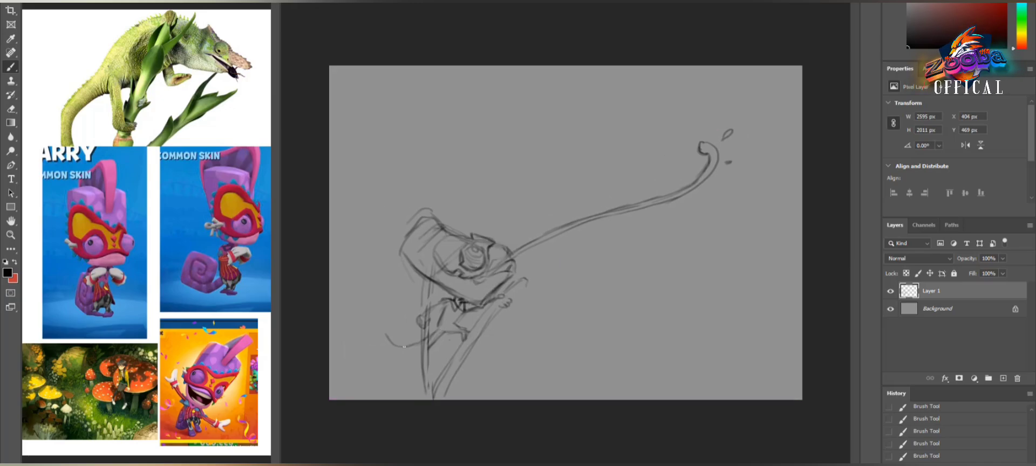
Step: Sketch the chameleon's spiral tail, motion lines along the tongue, and a small flying insect above the tongue tip
left_click_drag(405, 347, 364, 318)
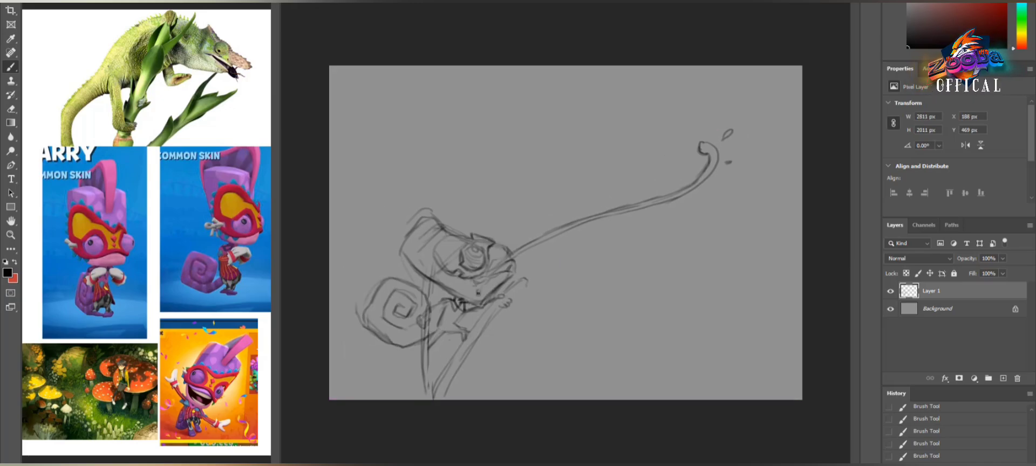
left_click_drag(596, 225, 689, 188)
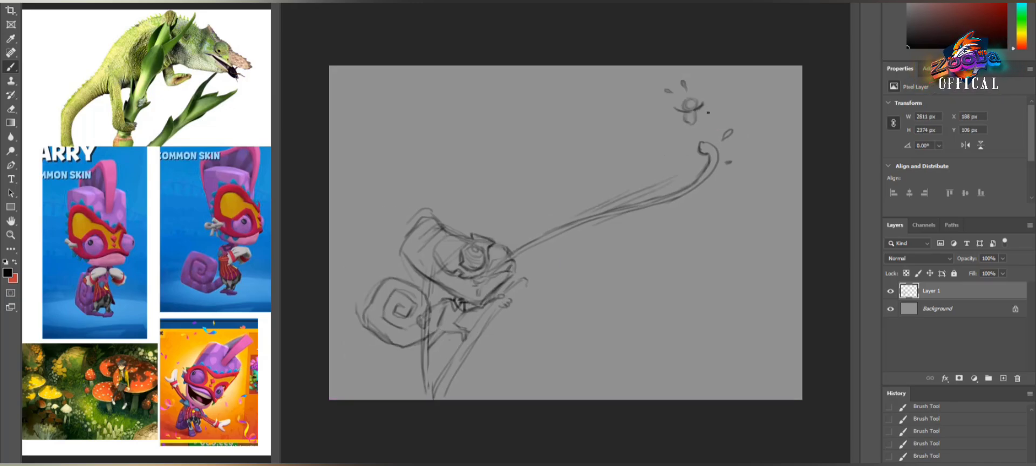
left_click_drag(706, 117, 693, 159)
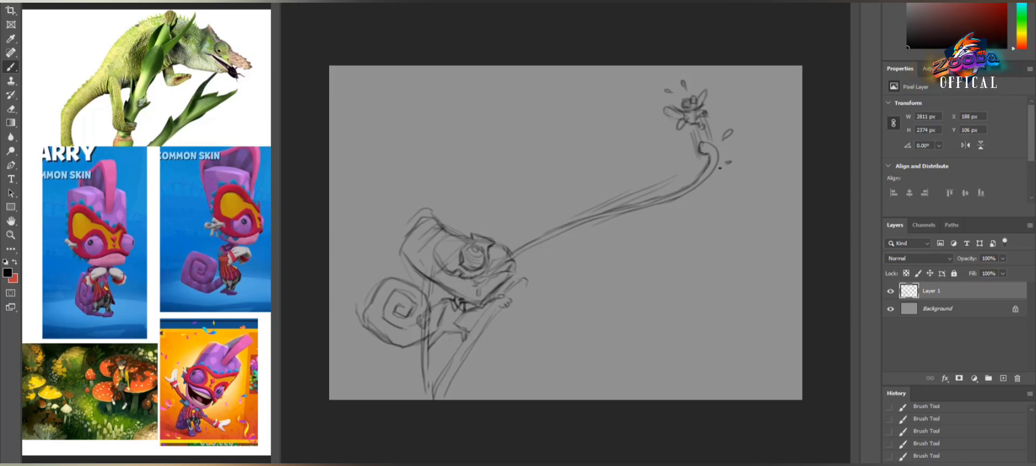
Step: Draw stripes across the chameleon's hat-shaped crest and darken the outlines of its head and mouth
left_click_drag(431, 230, 417, 269)
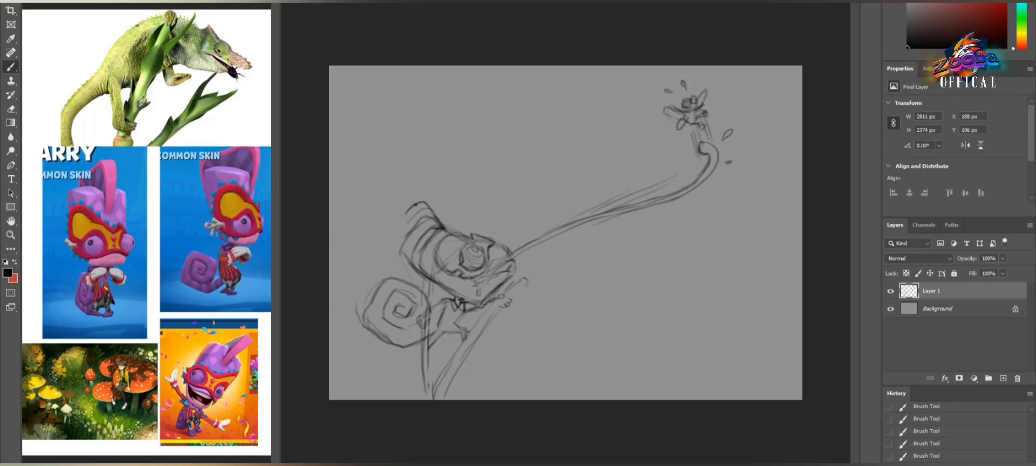
mouse_move(426, 203)
left_mouse_down()
mouse_move(444, 236)
mouse_move(441, 284)
left_mouse_up()
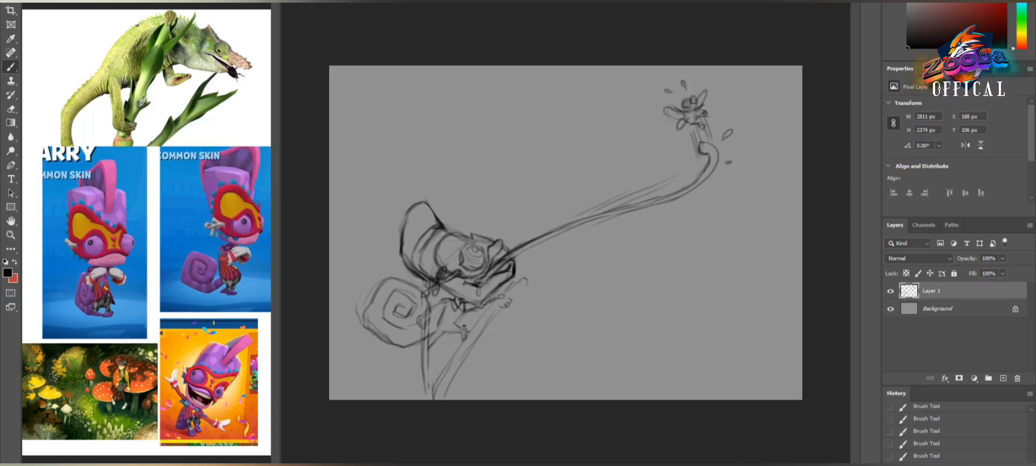
key("l")
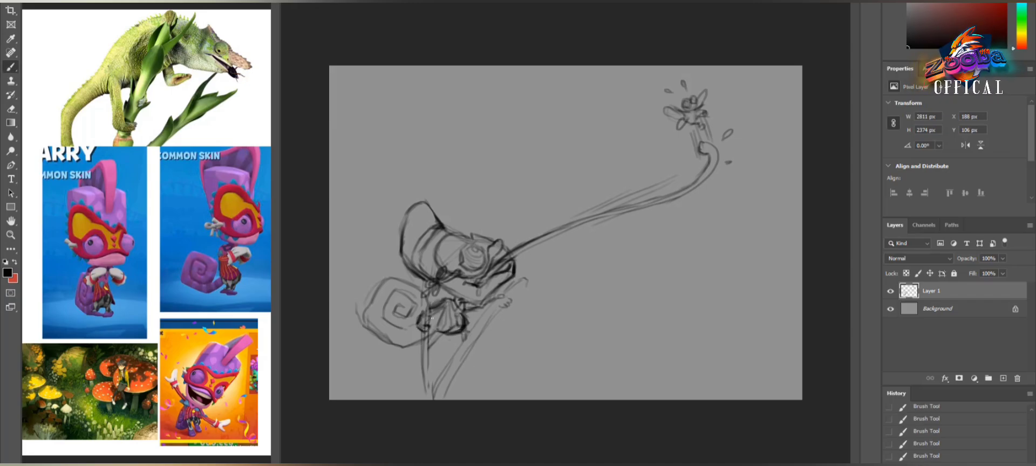
Step: Sketch the two branches supporting the chameleon, running from its hands and feet down to the canvas's lower edge
mouse_move(504, 298)
left_mouse_down()
mouse_move(463, 344)
mouse_move(462, 396)
left_mouse_up()
key("ctrl+z")
mouse_move(464, 353)
left_mouse_down()
mouse_move(490, 318)
mouse_move(463, 373)
mouse_move(417, 342)
mouse_move(438, 355)
mouse_move(430, 336)
mouse_move(424, 402)
left_mouse_up()
left_click_drag(503, 306, 466, 397)
left_click_drag(436, 363, 433, 400)
left_click_drag(475, 370, 463, 402)
left_click_drag(426, 401, 422, 345)
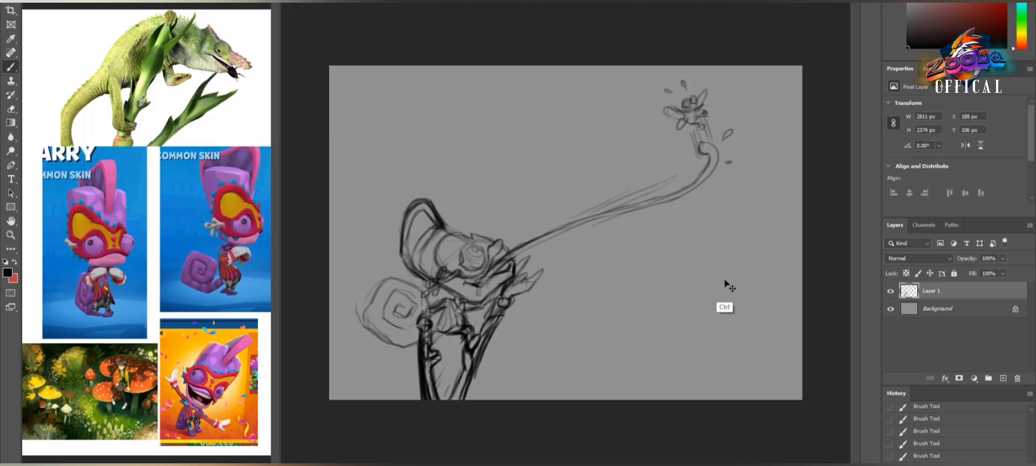
Step: Fade the rough sketch layer and draw cleaner lines for the eye and mouth on a new layer above it
key("3")
key("ctrl+shift+alt+n")
key("ctrl+plus")
mouse_move(476, 234)
left_mouse_down()
mouse_move(500, 244)
mouse_move(452, 242)
mouse_move(503, 306)
left_mouse_up()
key("ctrl+z")
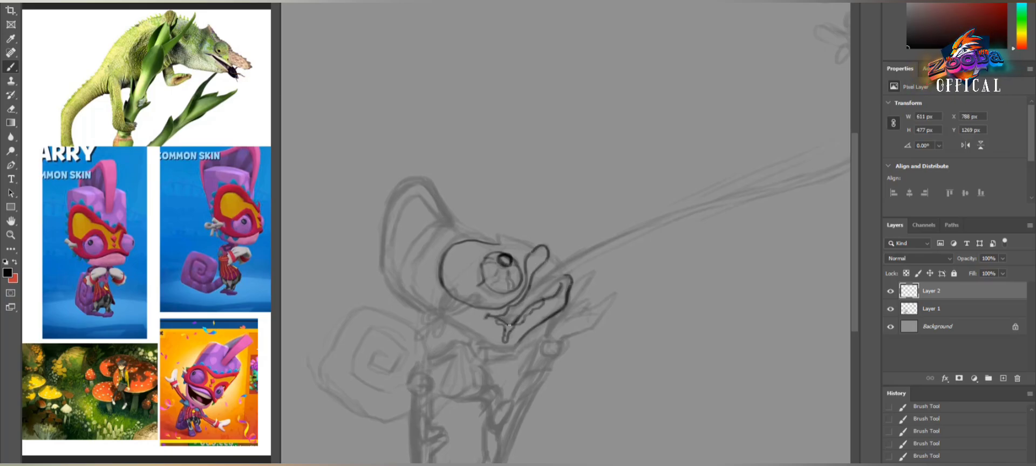
Step: Draw clean lines for the mask's knot, scalloped edge, the crest's front band, and the arms
mouse_move(446, 323)
left_mouse_down()
mouse_move(429, 332)
mouse_move(443, 314)
left_mouse_up()
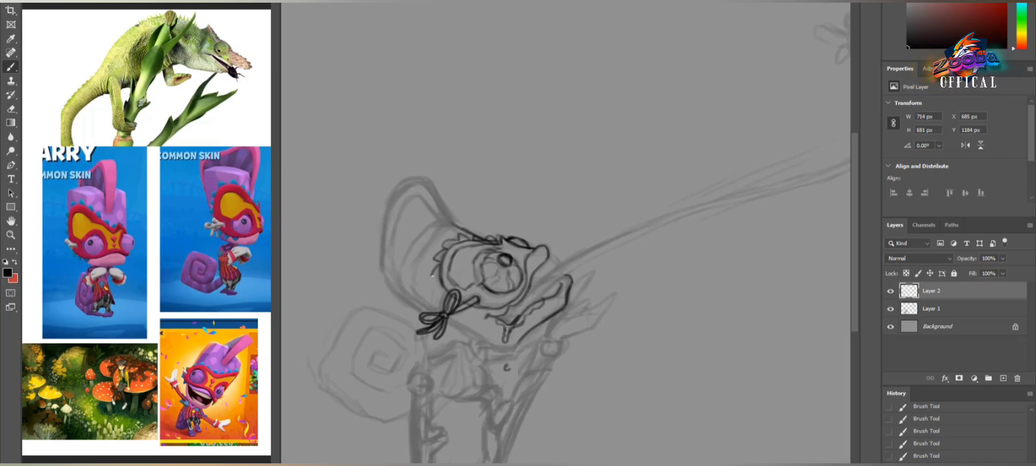
left_click_drag(443, 218, 407, 293)
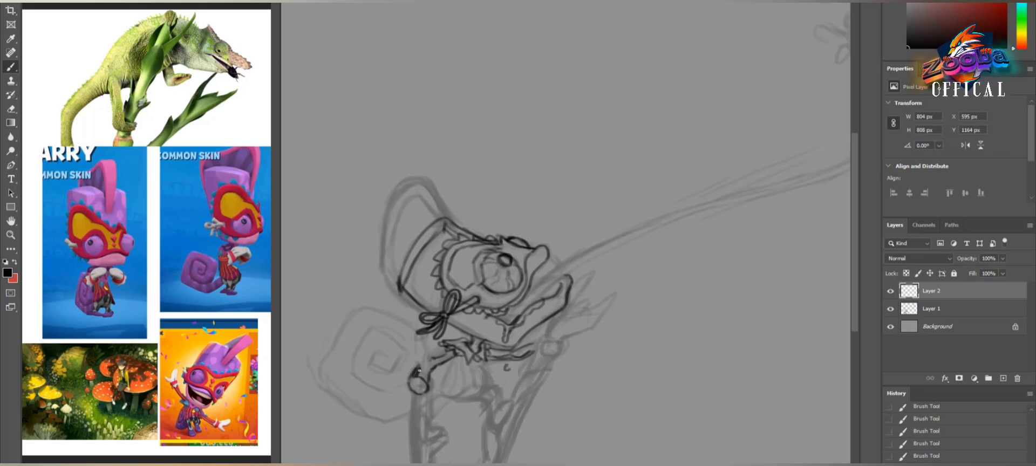
left_click_drag(419, 371, 440, 338)
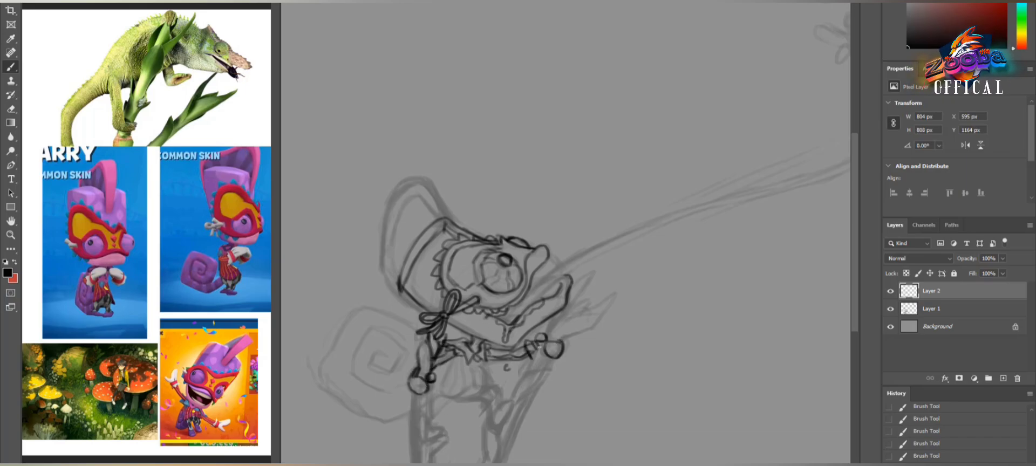
Step: Draw clean lines for the leafy branch held in the chameleon's outstretched hand
left_click_drag(558, 343, 616, 292)
mouse_move(597, 273)
left_mouse_down()
mouse_move(565, 319)
mouse_move(611, 222)
left_mouse_up()
left_click_drag(566, 321, 526, 428)
mouse_move(539, 336)
left_mouse_down()
mouse_move(514, 373)
mouse_move(507, 428)
left_mouse_up()
left_click_drag(521, 281, 518, 291)
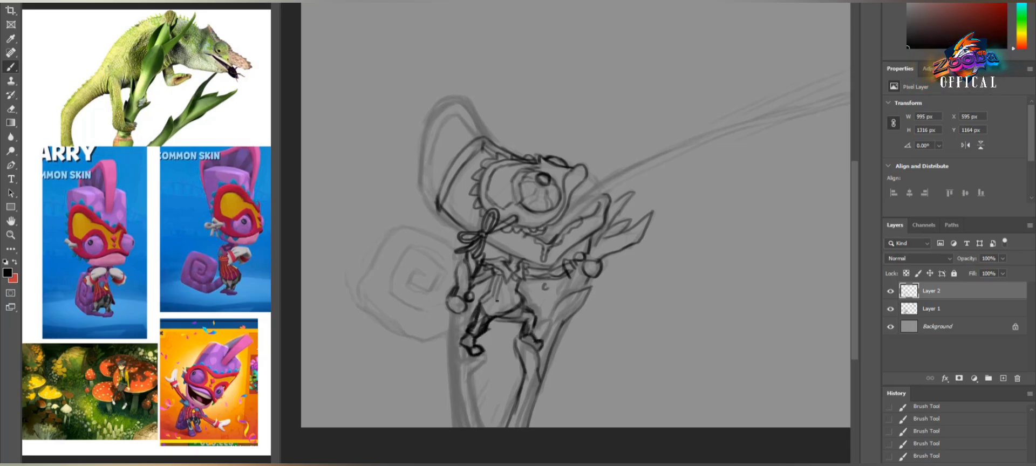
Step: Draw clean lines for the second branch, below the chameleon's rear hand and foot
left_click_drag(449, 306, 451, 362)
left_click_drag(469, 304, 470, 327)
mouse_move(467, 353)
left_mouse_down()
mouse_move(486, 388)
mouse_move(456, 428)
left_mouse_up()
left_click_drag(475, 376, 484, 428)
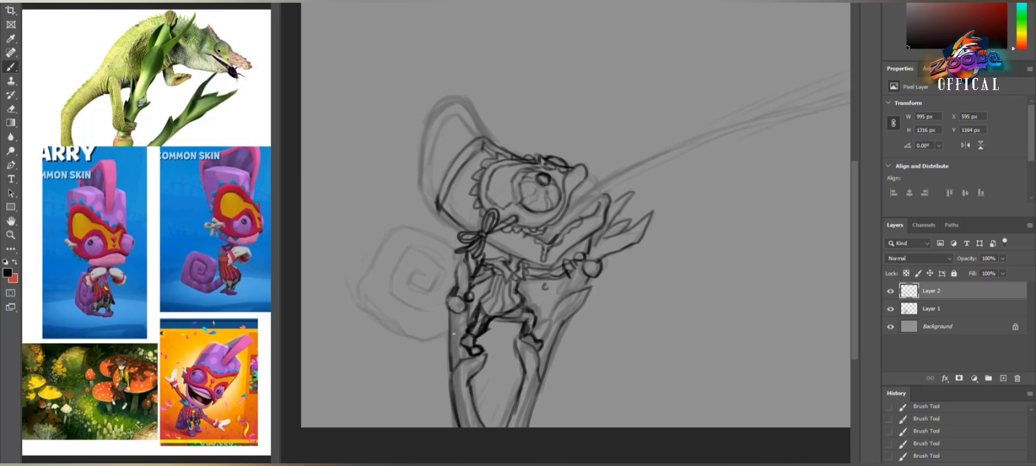
Step: Line the angular spiral tail and the outer contour of the tall crest
left_click_drag(410, 233, 426, 343)
left_click_drag(453, 226, 360, 286)
left_click_drag(443, 286, 365, 198)
left_click_drag(453, 49, 488, 92)
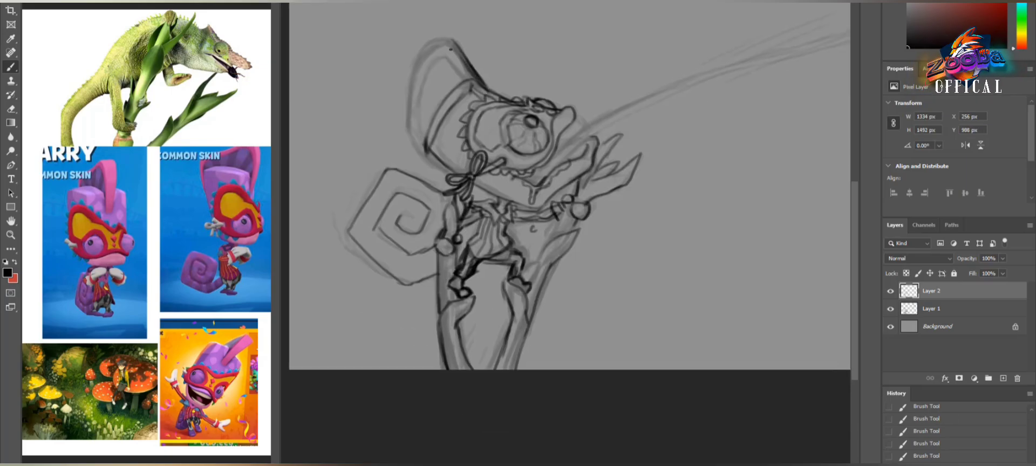
left_click_drag(413, 54, 448, 173)
left_click_drag(448, 38, 410, 137)
Step: Draw both clean edges of the long curved tongue from the mouth to its curled tip
mouse_move(511, 169)
left_mouse_down()
mouse_move(433, 252)
mouse_move(313, 308)
left_mouse_up()
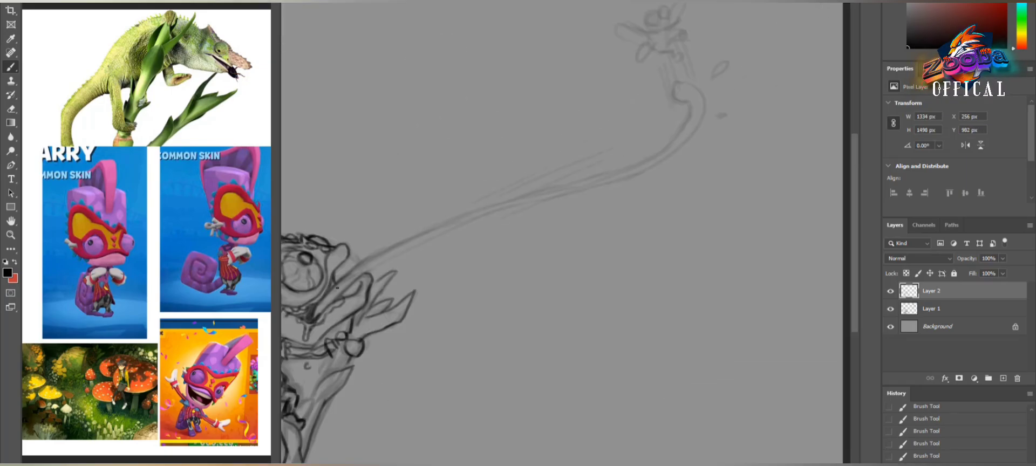
left_click_drag(510, 194, 335, 286)
mouse_move(683, 85)
left_mouse_down()
mouse_move(689, 105)
mouse_move(569, 184)
mouse_move(373, 267)
left_mouse_up()
left_click_drag(428, 238, 600, 183)
left_click_drag(675, 86, 591, 183)
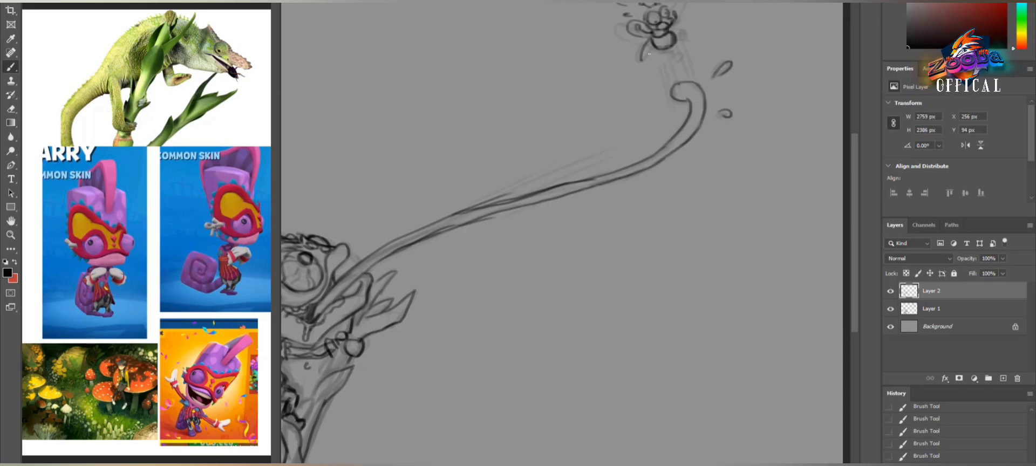
Step: Redraw the insect above the tongue tip and touch up the lines of the leafy branch
mouse_move(650, 54)
left_mouse_down()
mouse_move(686, 35)
mouse_move(661, 86)
left_mouse_up()
key("ctrl+0")
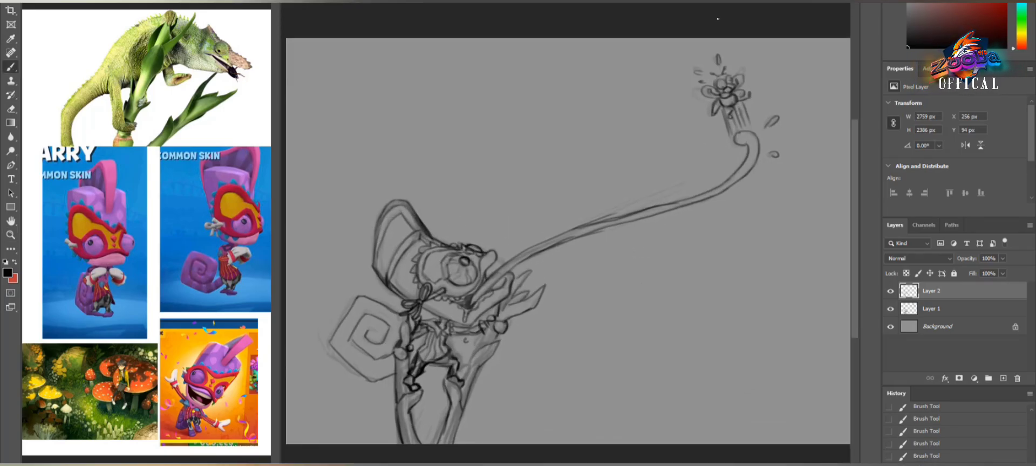
left_click_drag(488, 324, 464, 378)
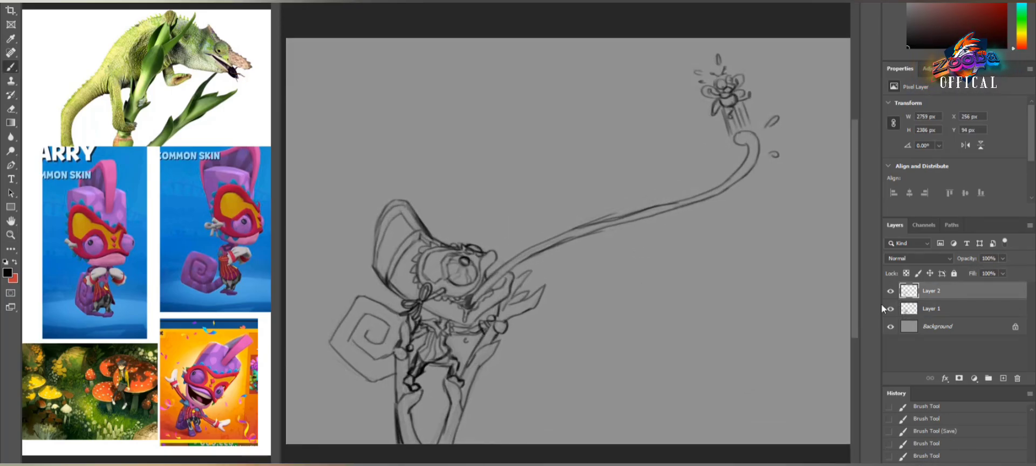
Step: Merge the two sketch layers, lock the merged layer, and create a group with a new layer beneath it
key("ctrl+e")
left_click(954, 274)
key("ctrl+g")
Step: Outline the chameleon's face and lower jaw with a brush in purple sampled from the reference character
left_click(228, 209, "alt")
right_click(131, 50)
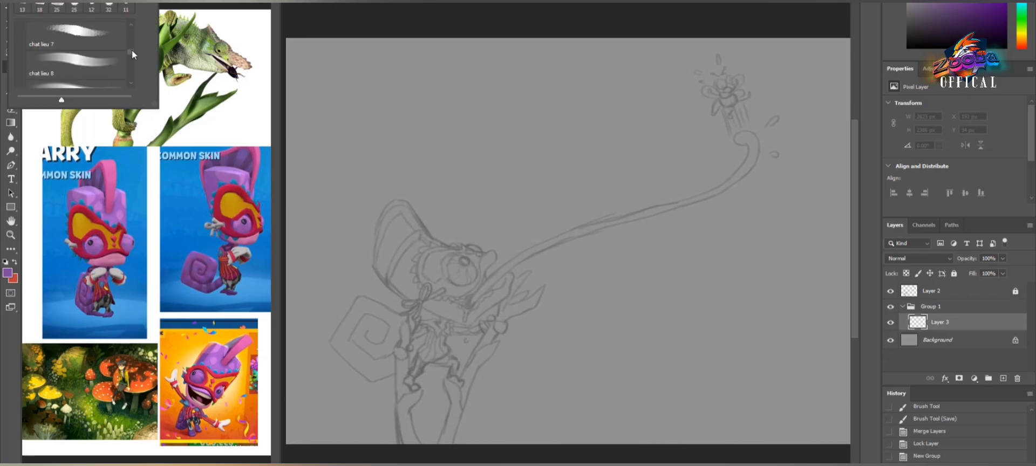
key("Return")
scroll(412, 234, "up", 3)
mouse_move(446, 149)
left_mouse_down()
mouse_move(517, 222)
mouse_move(534, 302)
mouse_move(594, 246)
mouse_move(546, 304)
mouse_move(512, 310)
mouse_move(442, 279)
left_mouse_up()
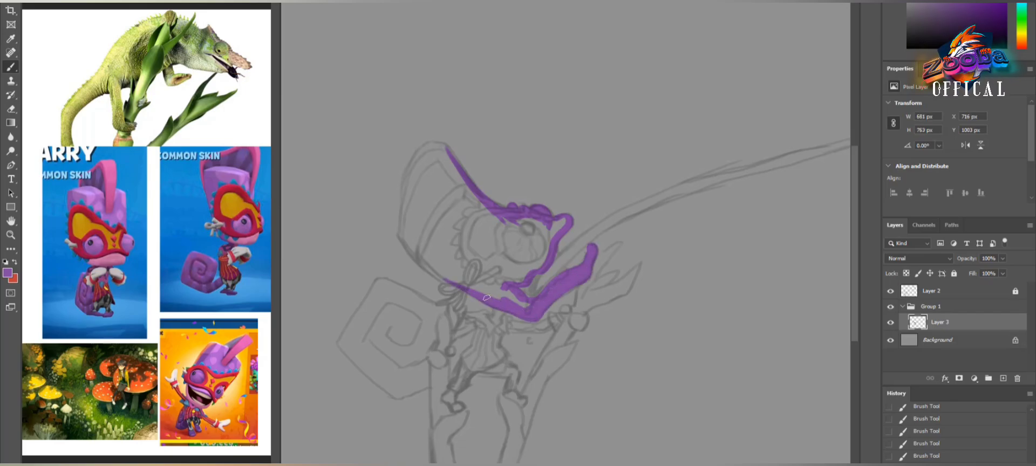
Step: Trim the excess purple above the brow and continue the outline around the crest, body and limbs
key("l")
left_click_drag(502, 186, 581, 190)
key("Delete")
key("ctrl+d")
key("b")
mouse_move(475, 192)
left_mouse_down()
mouse_move(425, 259)
mouse_move(402, 207)
left_mouse_up()
left_click_drag(427, 145, 445, 276)
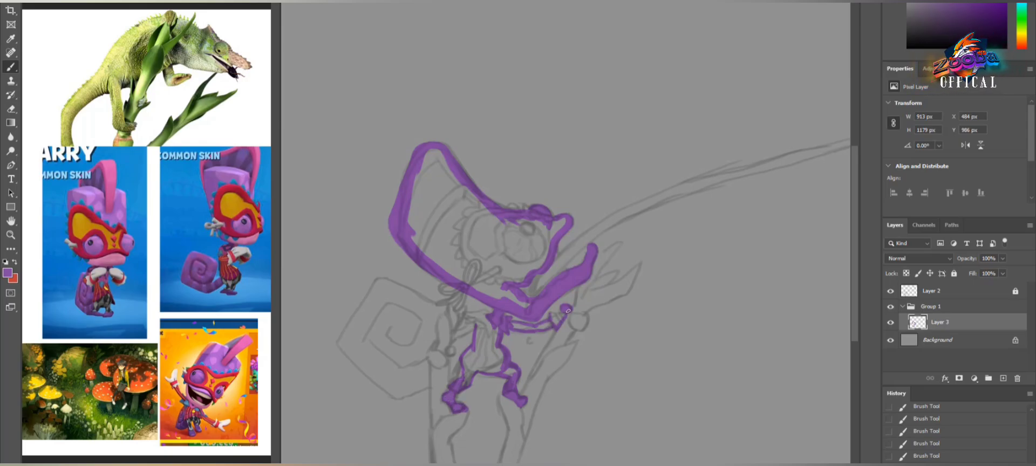
scroll(567, 311, "up", 2)
scroll(594, 305, "up", 2)
scroll(523, 297, "up", 2)
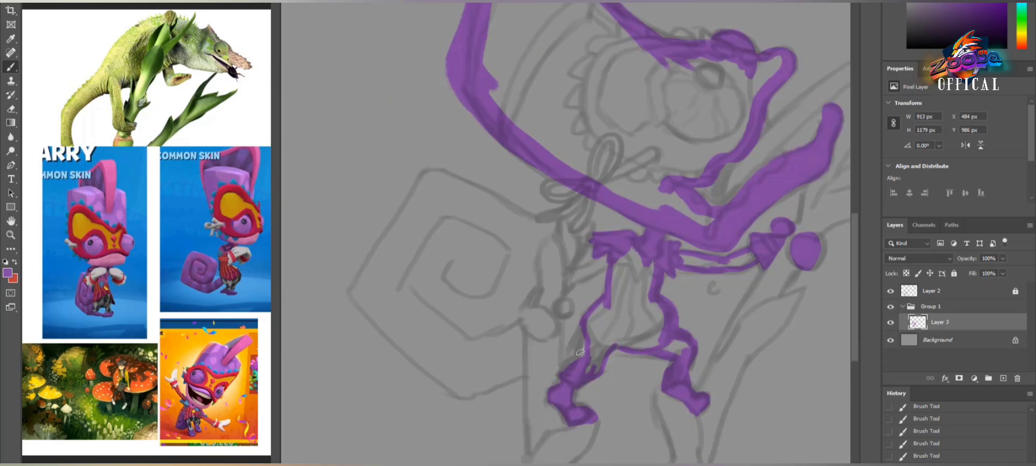
left_click_drag(521, 327, 481, 337)
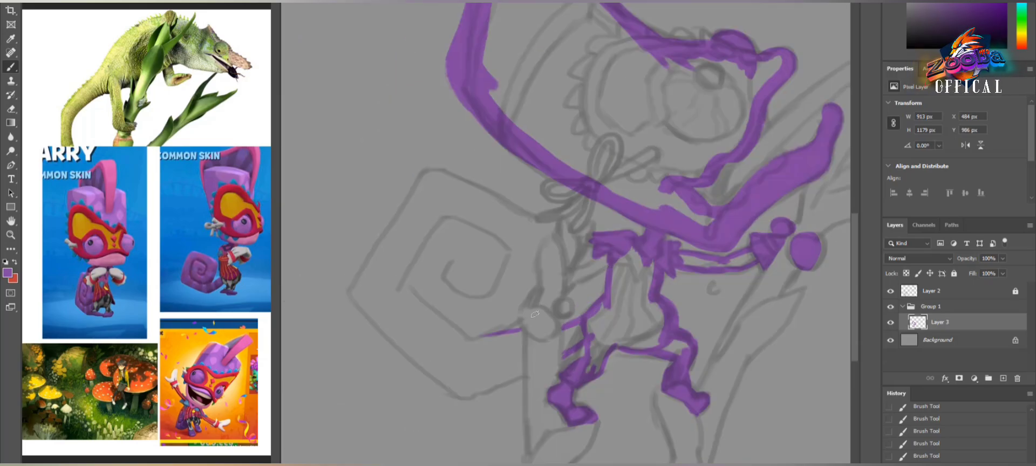
left_click(540, 321)
key("l")
mouse_move(589, 307)
left_mouse_down()
mouse_move(546, 351)
mouse_move(542, 372)
mouse_move(468, 399)
left_mouse_up()
key("Delete")
key("ctrl+d")
Step: On a new layer below the body's group, outline the spiral tail in purple and fill it solid
key("ctrl+shift+alt+n")
key("b")
left_click_drag(532, 328, 473, 339)
mouse_move(558, 273)
left_mouse_down()
mouse_move(410, 357)
mouse_move(468, 399)
left_mouse_up()
key("l")
mouse_move(439, 169)
left_mouse_down()
mouse_move(469, 400)
mouse_move(556, 272)
mouse_move(556, 331)
left_mouse_up()
key("alt+BackSpace")
key("ctrl+d")
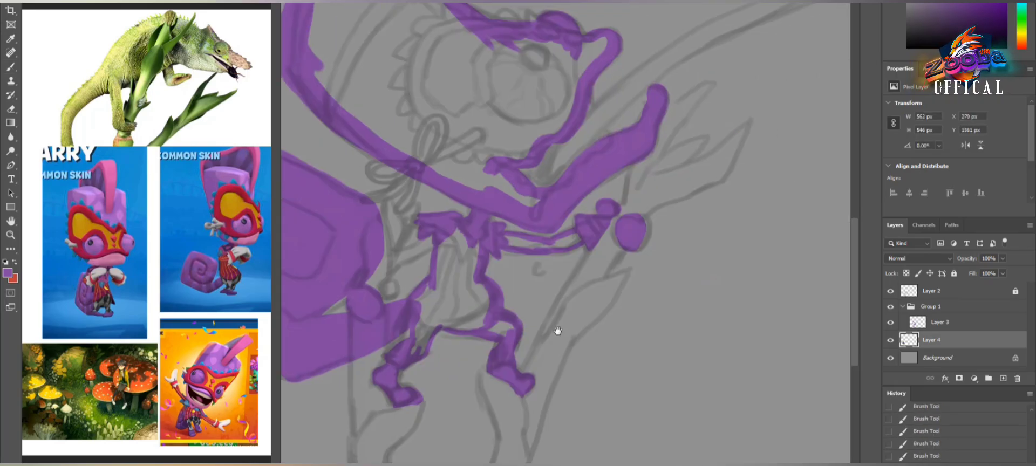
Step: Paint the chameleon's rear arm in purple on the body's layer
scroll(555, 331, "up", 2)
left_click(940, 323)
key("b")
left_click_drag(488, 347, 469, 346)
Step: Select the open interiors of the torso, front arm, head and crest with the Lasso and fill them purple
key("l")
left_click_drag(526, 299, 500, 373)
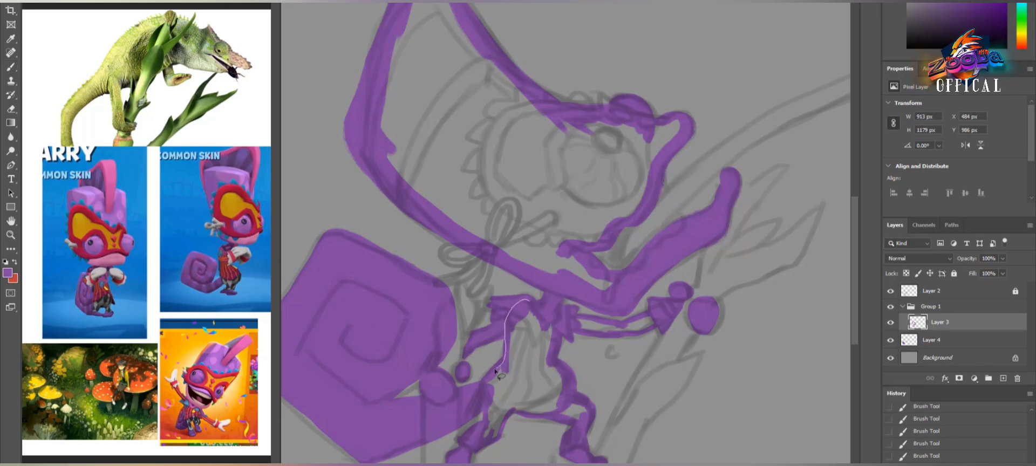
left_click_drag(563, 426, 554, 317)
scroll(594, 394, "up", 2)
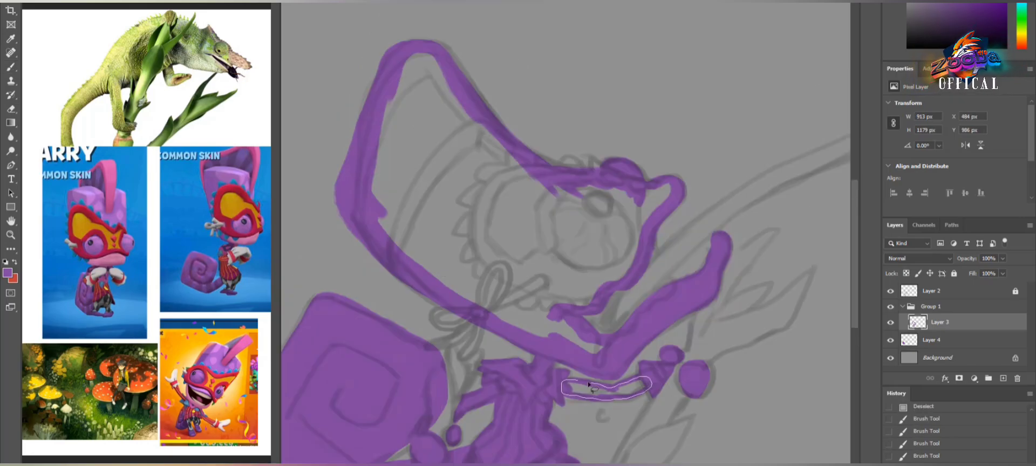
mouse_move(400, 48)
left_mouse_down()
mouse_move(556, 351)
mouse_move(670, 187)
mouse_move(403, 50)
left_mouse_up()
key("alt+BackSpace")
key("ctrl+d")
scroll(567, 232, "down", 2)
Step: Create a second group with a new layer and paint the rear branch's tip in yellow-green sampled from the reference
key("ctrl+shift+n")
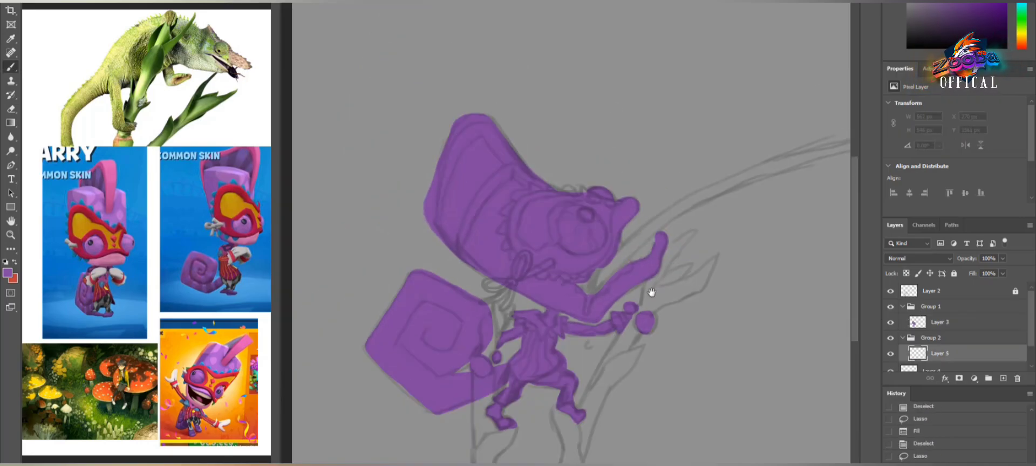
key("b")
left_click(94, 412, "alt")
scroll(458, 302, "up", 2)
left_click_drag(448, 270, 456, 324)
left_click_drag(470, 281, 475, 345)
left_click_drag(432, 276, 443, 378)
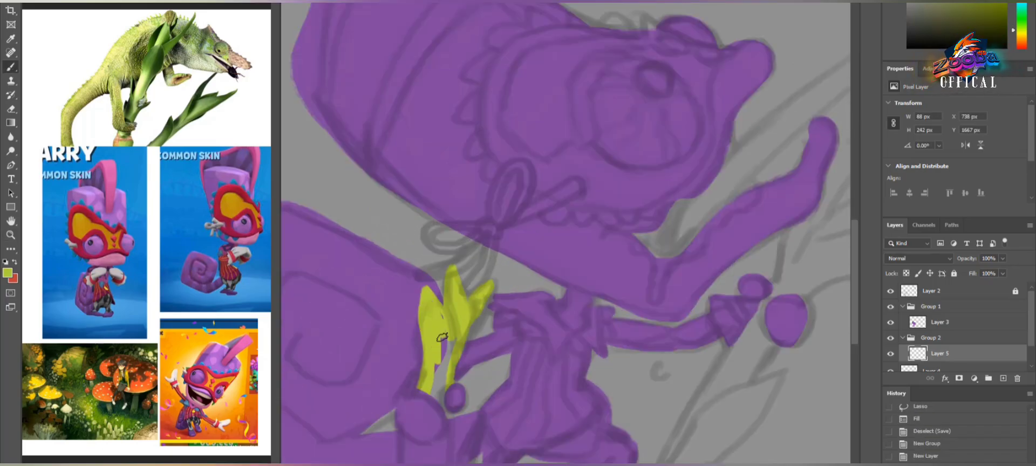
Step: Outline the lower parts of both branches and the leafy tip beside the mouth in yellow-green
scroll(506, 254, "down", 1)
left_click_drag(548, 360, 516, 400)
left_click_drag(495, 294, 489, 465)
left_click_drag(518, 402, 523, 465)
mouse_move(575, 340)
left_mouse_down()
mouse_move(623, 375)
mouse_move(581, 464)
left_mouse_up()
left_click_drag(704, 178, 697, 211)
left_click_drag(723, 146, 794, 143)
left_click_drag(702, 227, 610, 465)
left_click_drag(672, 268, 621, 389)
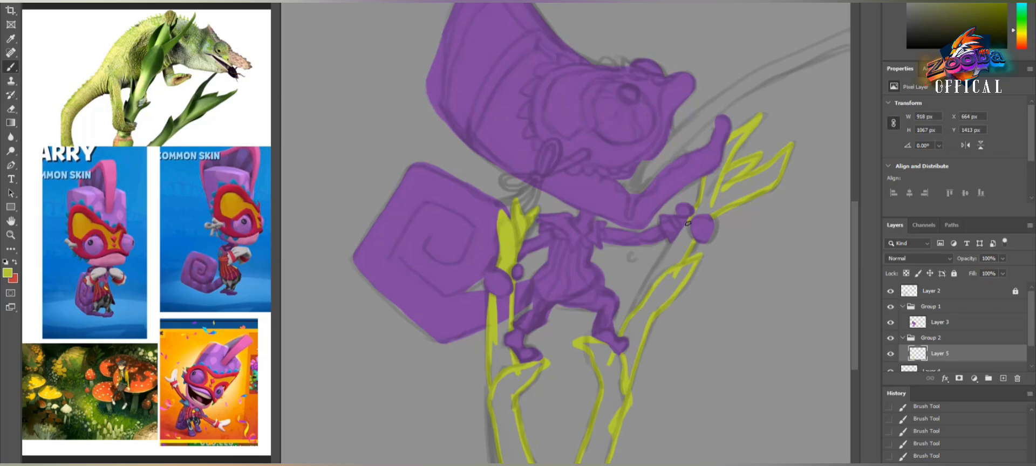
Step: Select the insides of both outlined branches with the Lasso and fill them yellow-green
mouse_move(694, 218)
left_mouse_down()
mouse_move(629, 330)
mouse_move(632, 356)
left_mouse_up()
left_click_drag(653, 330, 767, 194)
left_click_drag(788, 146, 764, 200)
left_click_drag(767, 135, 726, 181)
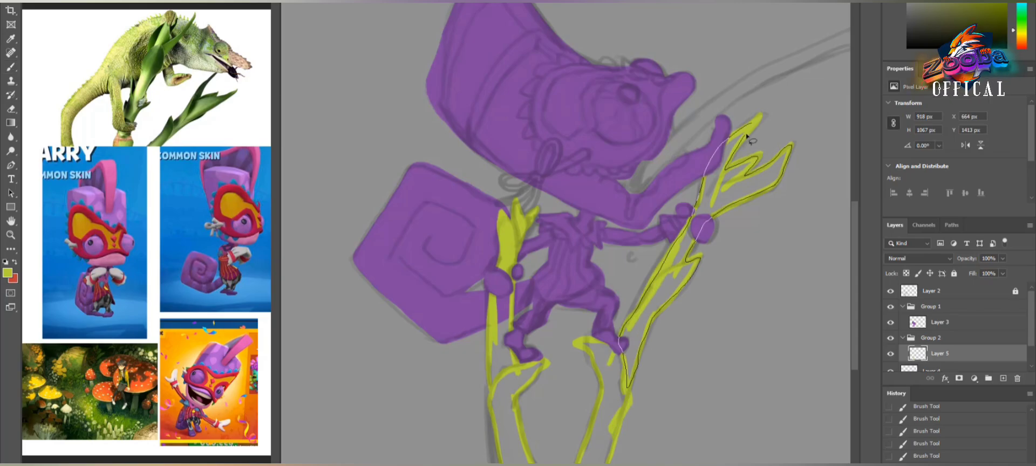
scroll(499, 208, "down", 3)
mouse_move(499, 208)
left_mouse_down()
mouse_move(535, 302)
mouse_move(545, 232)
mouse_move(499, 194)
left_mouse_up()
key("alt+BackSpace")
key("ctrl+d")
mouse_move(499, 195)
left_mouse_down()
mouse_move(540, 254)
mouse_move(505, 200)
left_mouse_up()
key("alt+BackSpace")
scroll(567, 114, "up", 3)
Step: On a new layer beneath the body layer, trace the curled tongue with the Pen tool and fill it magenta
key("ctrl+shift+alt+n")
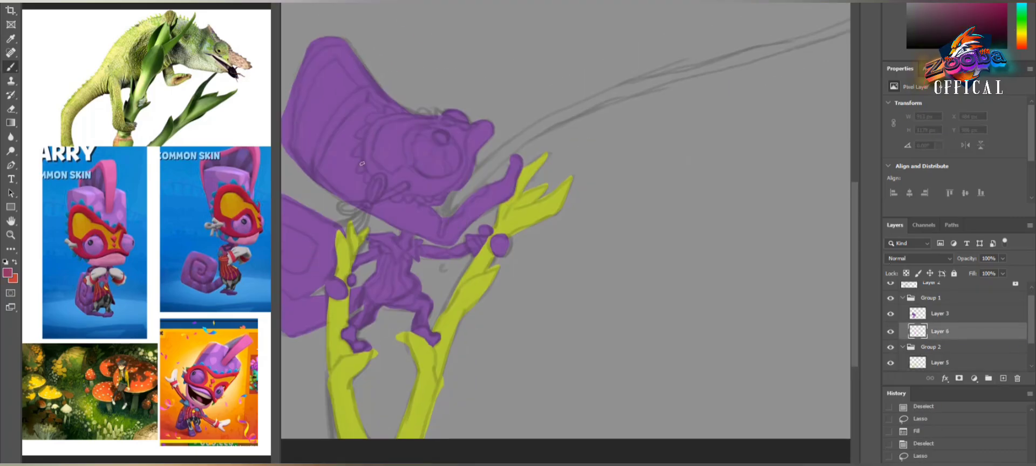
key("p")
left_click(451, 225)
left_click_drag(481, 164, 510, 139)
left_click_drag(625, 85, 540, 205)
left_click(702, 126)
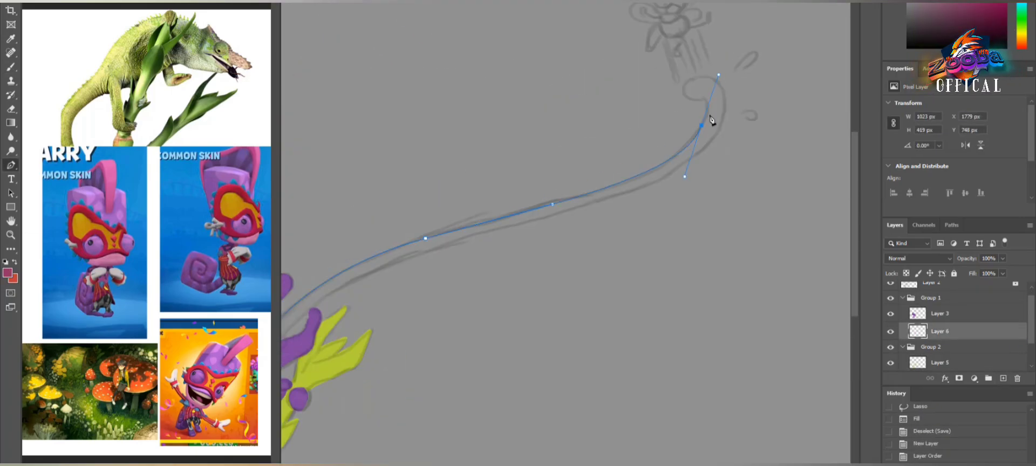
left_click_drag(687, 98, 674, 89)
left_click(500, 229)
scroll(500, 229, "up", 3)
key("ctrl+Return")
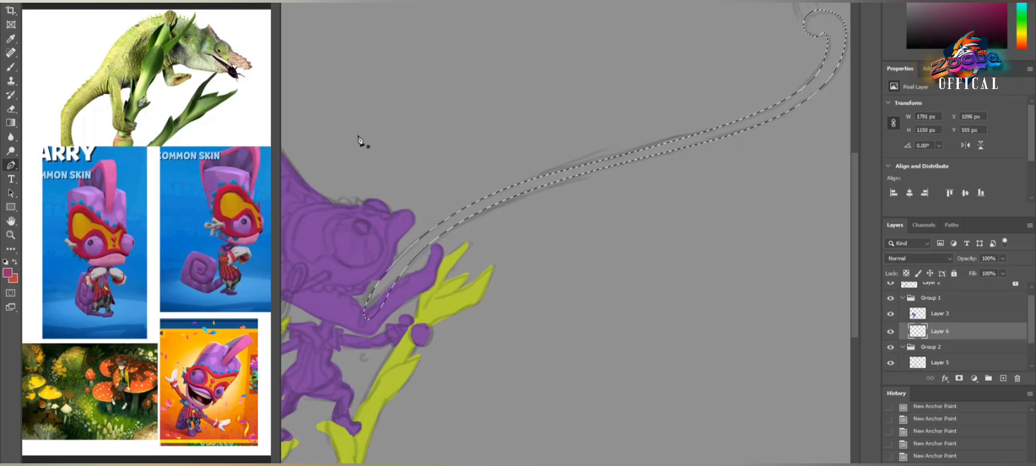
key("alt+BackSpace")
key("ctrl+d")
Step: Fill the mouth's interior with dark purple on a separate layer behind the tongue
key("l")
mouse_move(447, 211)
left_mouse_down()
mouse_move(475, 224)
mouse_move(475, 270)
mouse_move(458, 212)
left_mouse_up()
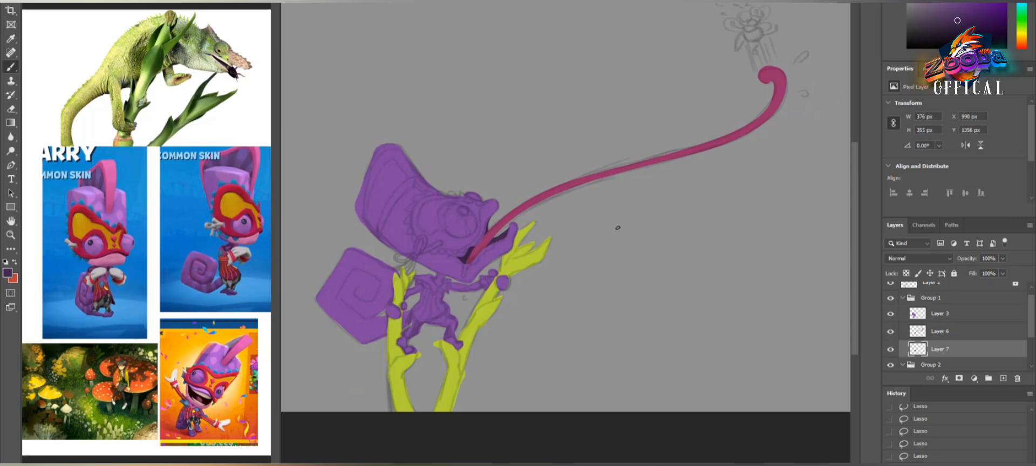
scroll(618, 228, "up", 2)
Step: On a new layer, paint the chameleon's mask red around the eye, following the sketched outline
key("ctrl+shift+alt+n")
scroll(428, 220, "up", 3)
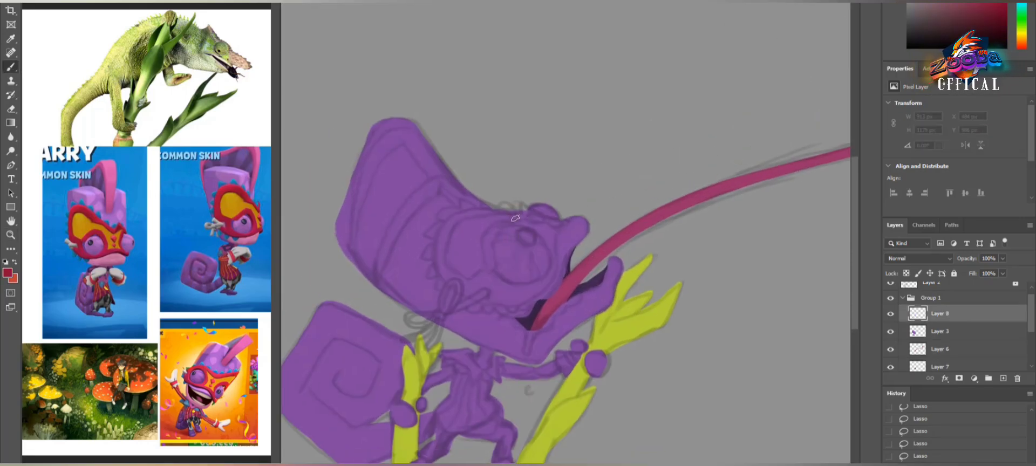
left_click_drag(519, 216, 440, 265)
mouse_move(446, 227)
left_mouse_down()
mouse_move(556, 238)
mouse_move(495, 212)
left_mouse_up()
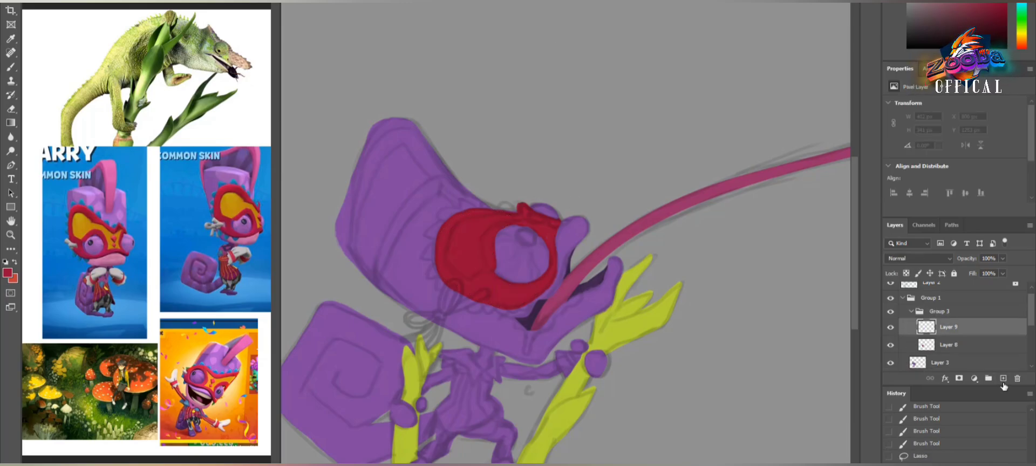
Step: Paint a scalloped blue frill around the mask's edge on a layer beneath the red mask
key("ctrl+bracketleft")
key("b")
mouse_move(518, 205)
left_mouse_down()
mouse_move(475, 216)
mouse_move(442, 254)
mouse_move(501, 309)
left_mouse_up()
scroll(554, 284, "down", 2)
scroll(554, 283, "left", 1)
Step: Paint the mask's tied bow in white on a new layer above the mask
key("ctrl+shift+alt+n")
key("d")
key("x")
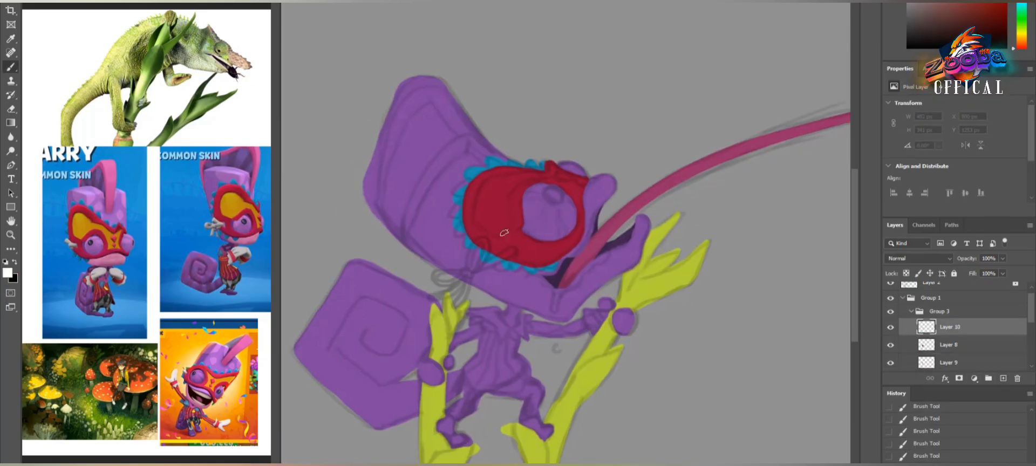
mouse_move(467, 274)
left_mouse_down()
mouse_move(513, 249)
mouse_move(468, 274)
mouse_move(456, 302)
left_mouse_up()
scroll(588, 217, "down", 2)
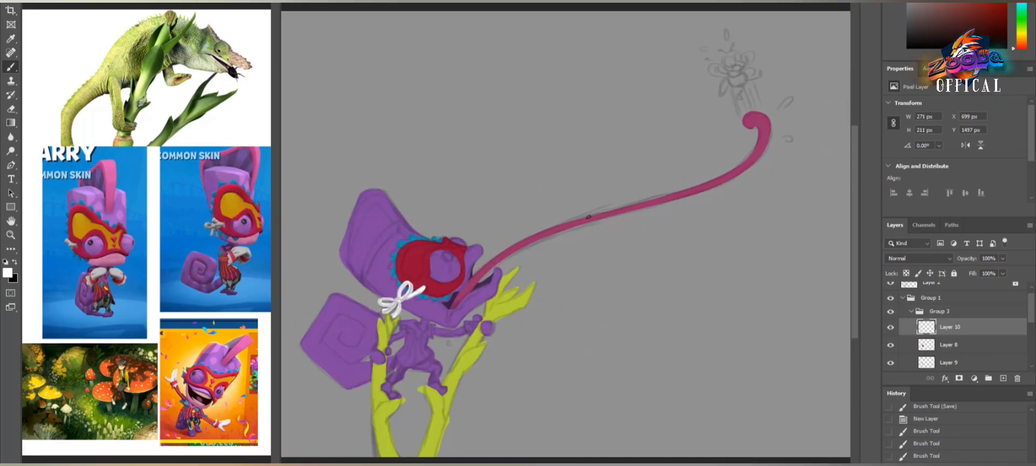
Step: On a new layer in its own group, paint the insect's body, legs and antennae dark blue and save the file
key("ctrl+shift+alt+n")
key("ctrl+g")
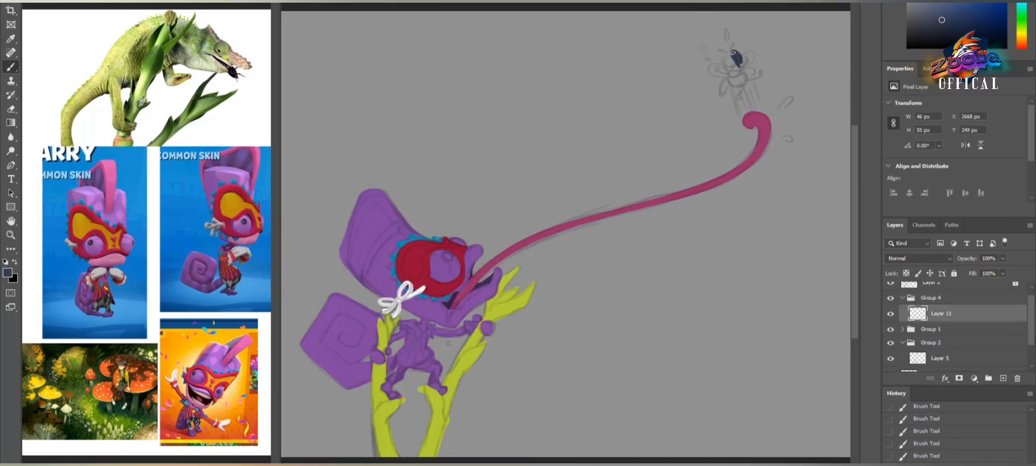
scroll(777, 76, "up", 2)
left_click_drag(644, 63, 660, 67)
mouse_move(683, 71)
left_mouse_down()
mouse_move(696, 106)
mouse_move(702, 81)
left_mouse_up()
left_click_drag(715, 86, 741, 68)
left_click_drag(701, 108, 694, 129)
mouse_move(662, 27)
left_mouse_down()
mouse_move(645, 7)
mouse_move(681, 2)
left_mouse_up()
key("ctrl+s")
Step: On a new layer beneath the insect's body, outline the wings with the Lasso and fill them white
key("ctrl+shift+alt+n")
key("ctrl+bracketleft")
key("l")
mouse_move(672, 56)
left_mouse_down()
mouse_move(653, 116)
mouse_move(688, 76)
left_mouse_up()
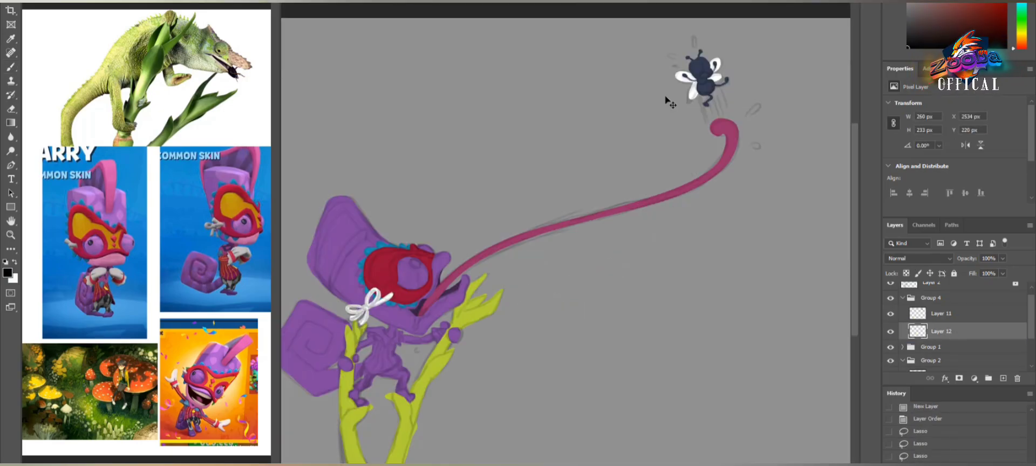
Step: Paint the crest's interior blue-purple and its outer rim pink on a layer clipped to the body
scroll(486, 254, "up", 3)
scroll(422, 238, "down", 3)
scroll(512, 244, "up", 5)
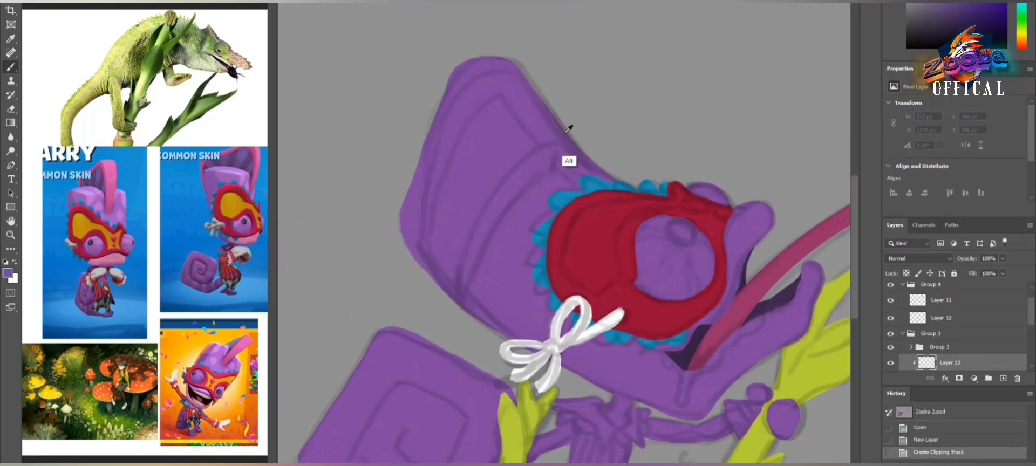
mouse_move(567, 159)
left_mouse_down()
mouse_move(564, 129)
mouse_move(486, 75)
mouse_move(456, 103)
left_mouse_up()
key("bracketleft")
key("bracketleft")
key("bracketleft")
key("slash")
left_click(258, 182, "alt")
mouse_move(610, 179)
left_mouse_down()
mouse_move(521, 80)
mouse_move(432, 278)
left_mouse_up()
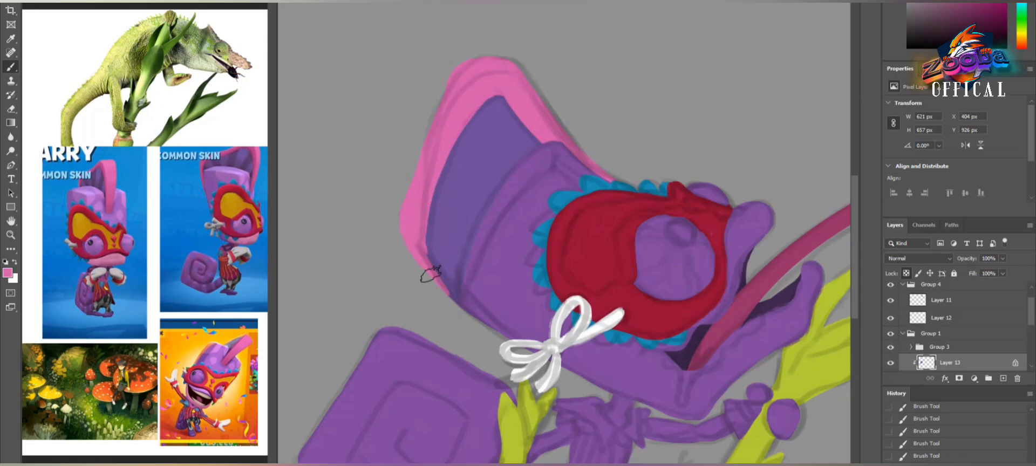
Step: Shade the crest's interior with darker purple and deepen the tone along the inner side of the rim
left_click(243, 181, "alt")
key("bracketright")
key("bracketright")
key("bracketright")
left_click_drag(519, 119, 496, 164)
right_click(132, 48)
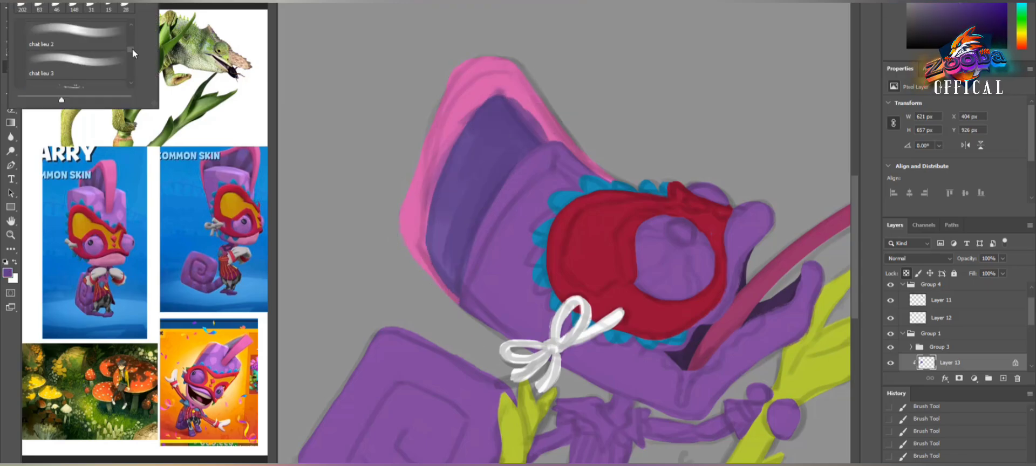
key("Escape")
left_click_drag(475, 108, 421, 281)
left_click_drag(464, 91, 426, 270)
Step: On a new clipped layer, select radiating stripes across the crest with the Lasso, fill them dark purple and soften their blending
left_click(1004, 381)
key("ctrl+alt+g")
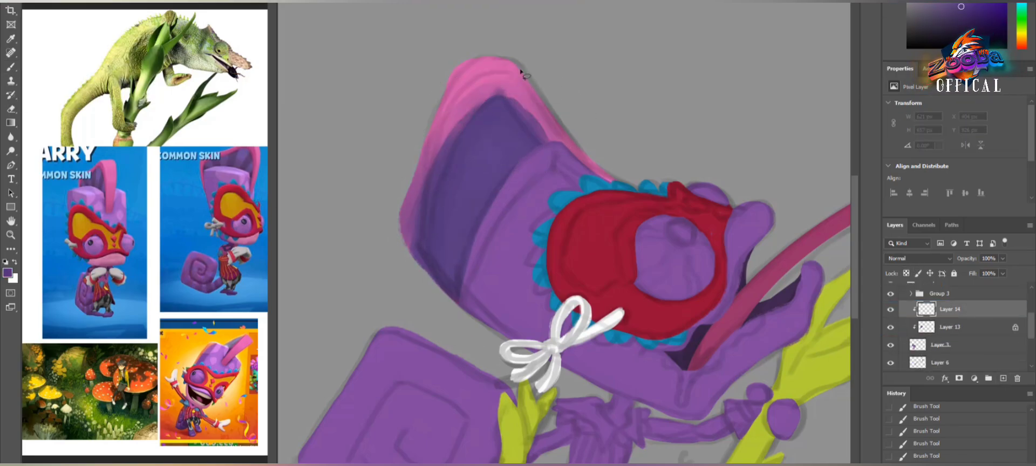
left_click(370, 162)
key("Return")
key("b")
left_click_drag(432, 135, 529, 118)
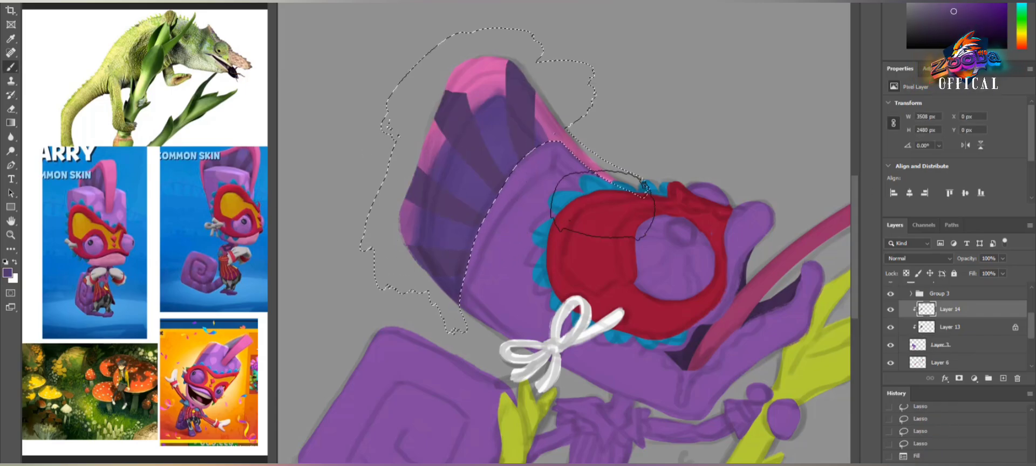
key("ctrl+d")
left_click(928, 259)
key("Escape")
Step: Repaint the crest's pink rim over the stripes on a new clipped layer and shade it with darker pink
key("ctrl+shift+alt+n")
key("ctrl+alt+g")
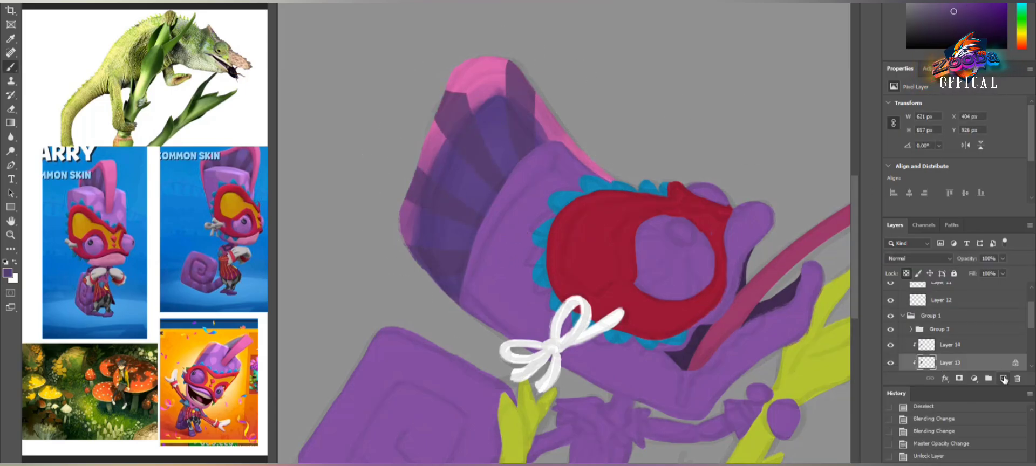
mouse_move(534, 81)
left_mouse_down()
mouse_move(565, 142)
mouse_move(535, 108)
left_mouse_up()
key("bracketright")
key("bracketright")
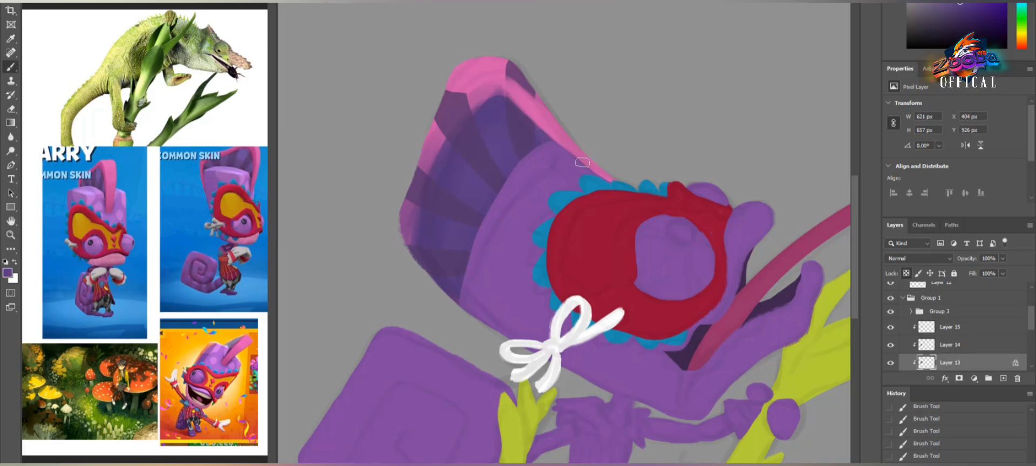
mouse_move(513, 70)
left_mouse_down()
mouse_move(536, 95)
mouse_move(456, 97)
mouse_move(463, 305)
left_mouse_up()
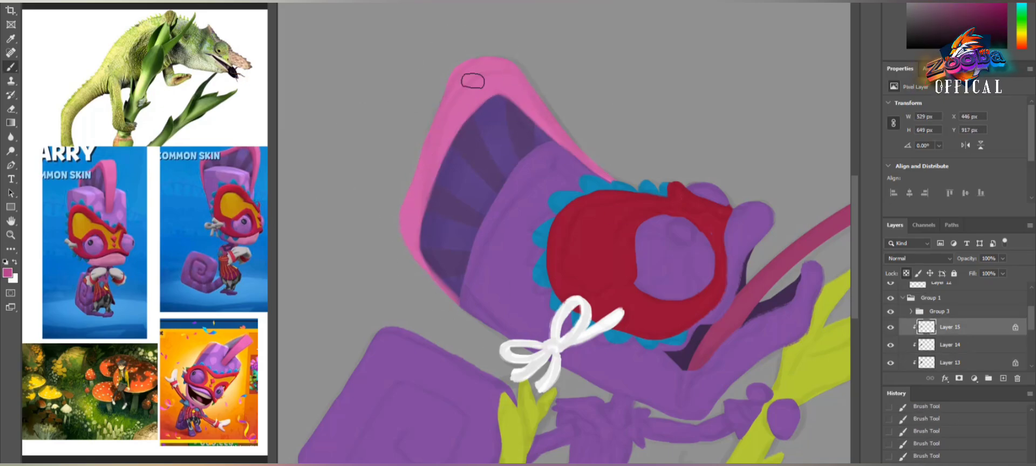
left_click_drag(475, 81, 425, 249)
key("slash")
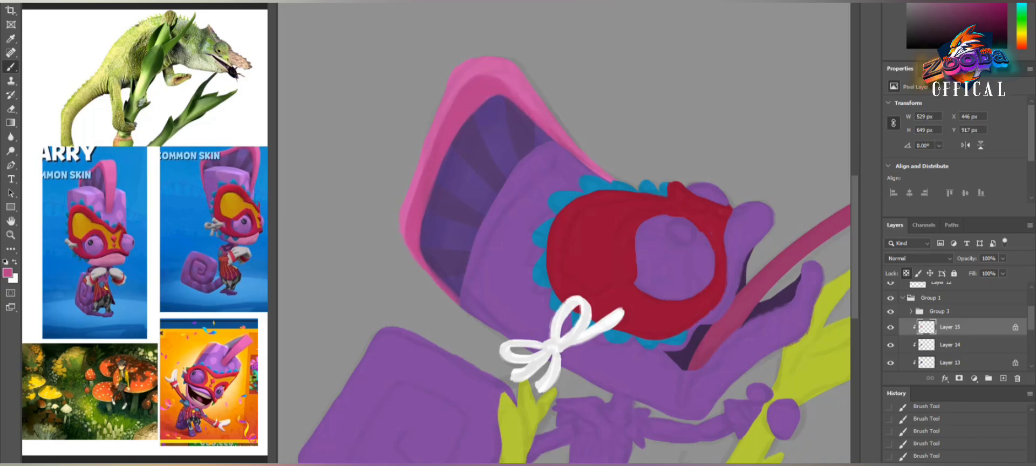
Step: Shade the head on the body layer with lighter purple along its edges and darker purple below
left_click(459, 94, "alt")
mouse_move(588, 267)
left_mouse_down()
mouse_move(512, 143)
mouse_move(536, 172)
left_mouse_up()
left_click(429, 31, "alt")
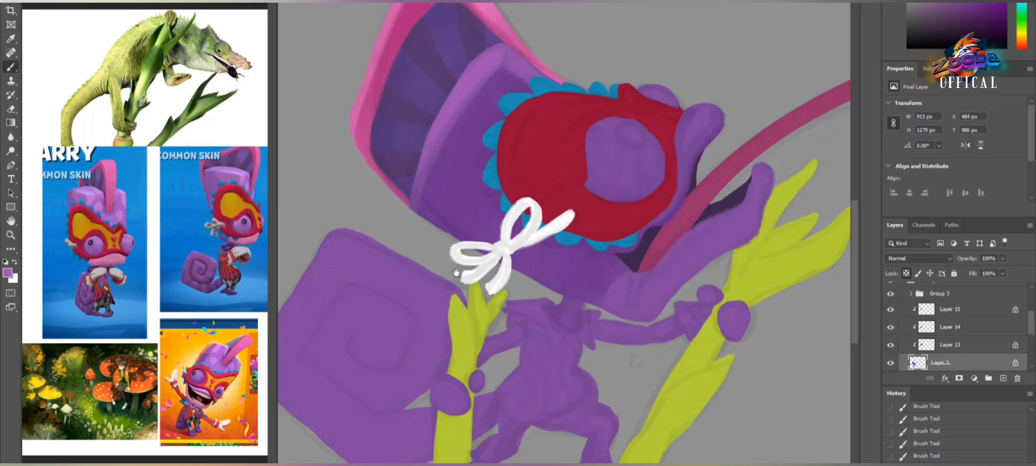
Step: Paint dark purple spiral grooves on the tail's layer and shade the tail's lower edges
mouse_move(330, 278)
left_mouse_down()
mouse_move(413, 214)
mouse_move(463, 308)
mouse_move(444, 416)
mouse_move(408, 253)
left_mouse_up()
left_click(413, 213, "ctrl")
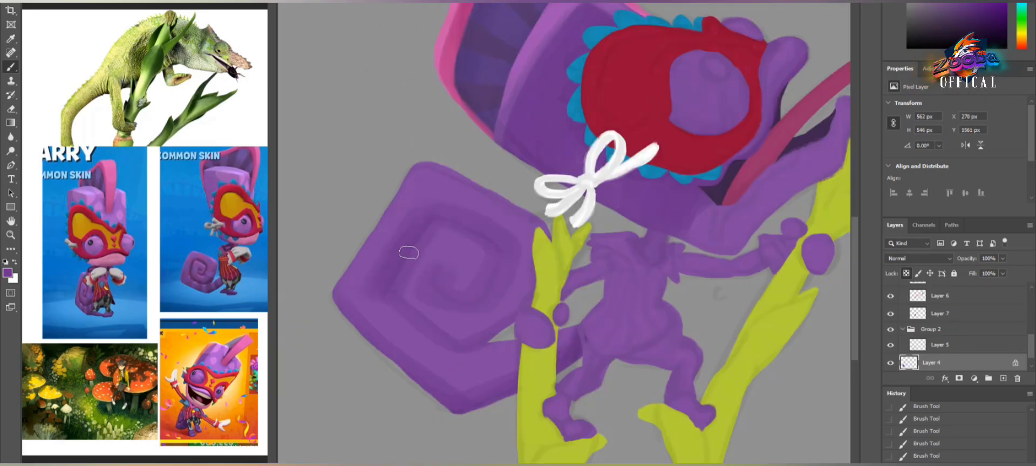
mouse_move(430, 221)
left_mouse_down()
mouse_move(470, 302)
mouse_move(585, 354)
left_mouse_up()
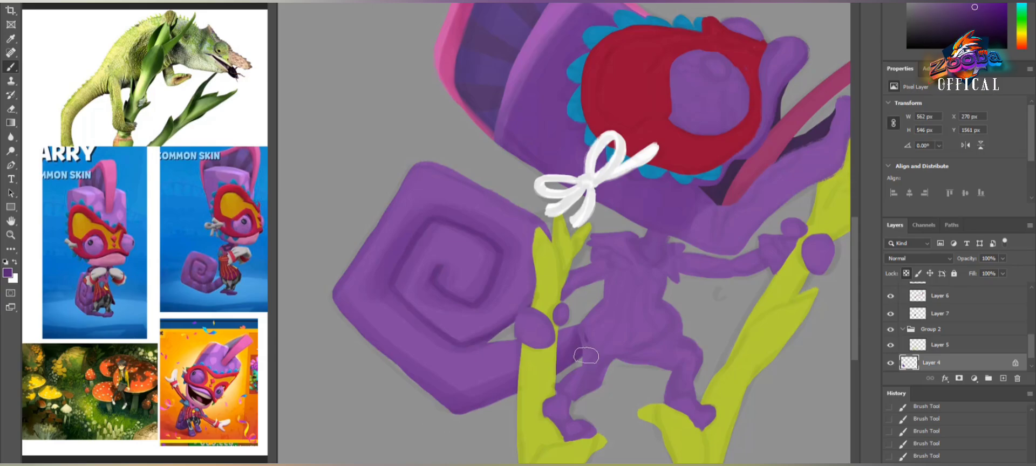
key("bracketright")
key("bracketright")
key("bracketright")
key("bracketright")
left_click_drag(416, 382, 464, 339)
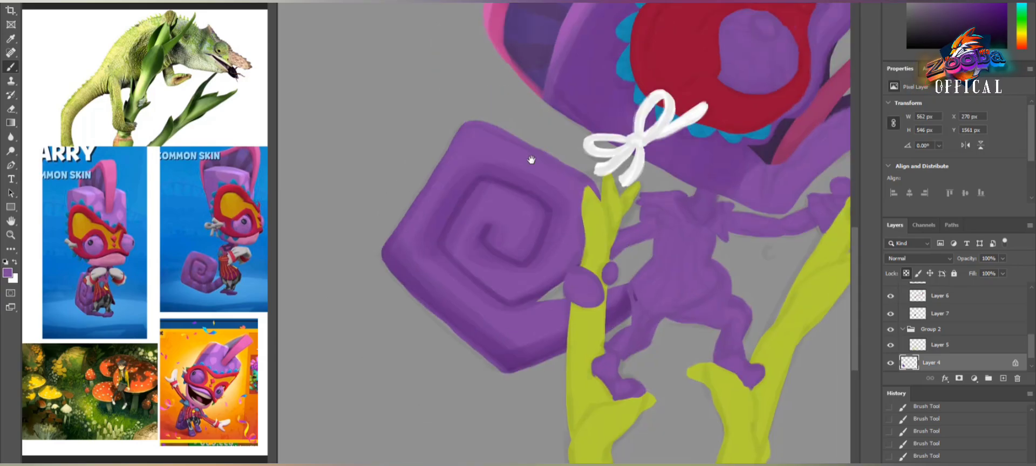
Step: Paint dark purple stripes across the whole coiled tail on a new clipped layer set to Multiply
key("ctrl+shift+alt+n")
right_click(939, 363)
left_click(949, 106)
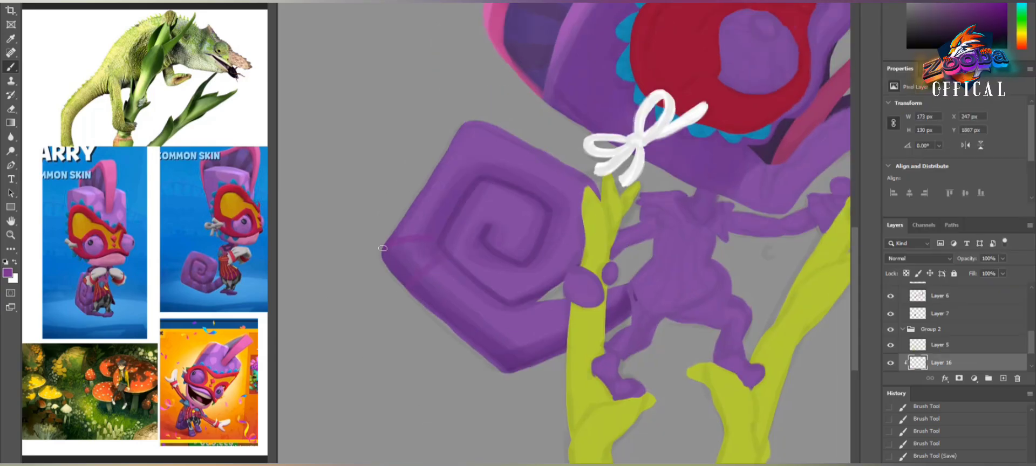
key("shift+alt+m")
left_click_drag(385, 249, 442, 230)
left_click_drag(406, 296, 453, 259)
mouse_move(456, 207)
left_mouse_down()
mouse_move(423, 186)
mouse_move(457, 210)
left_mouse_up()
left_click_drag(456, 130, 486, 173)
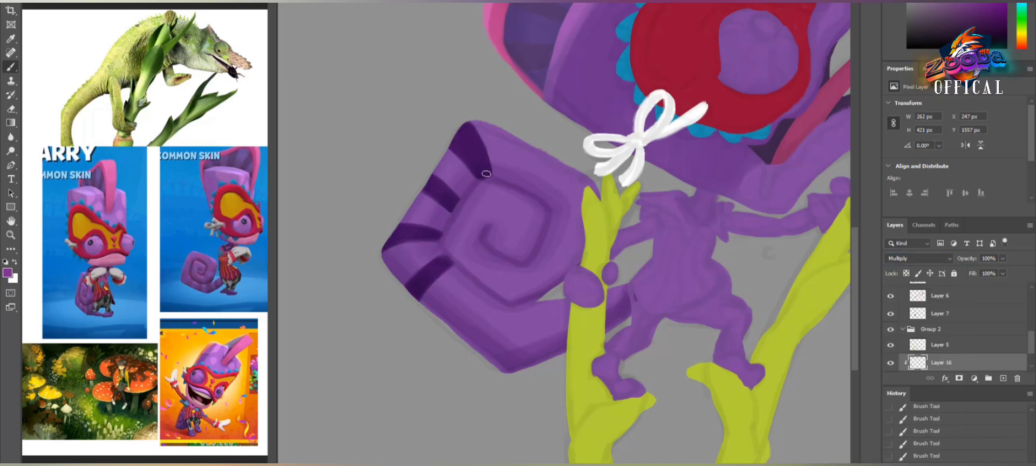
left_click_drag(513, 139, 516, 178)
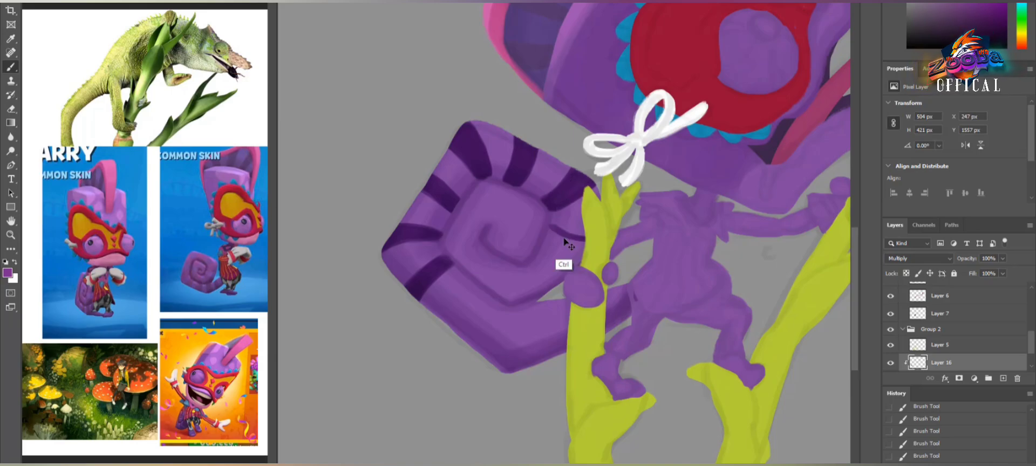
left_click_drag(488, 238, 475, 275)
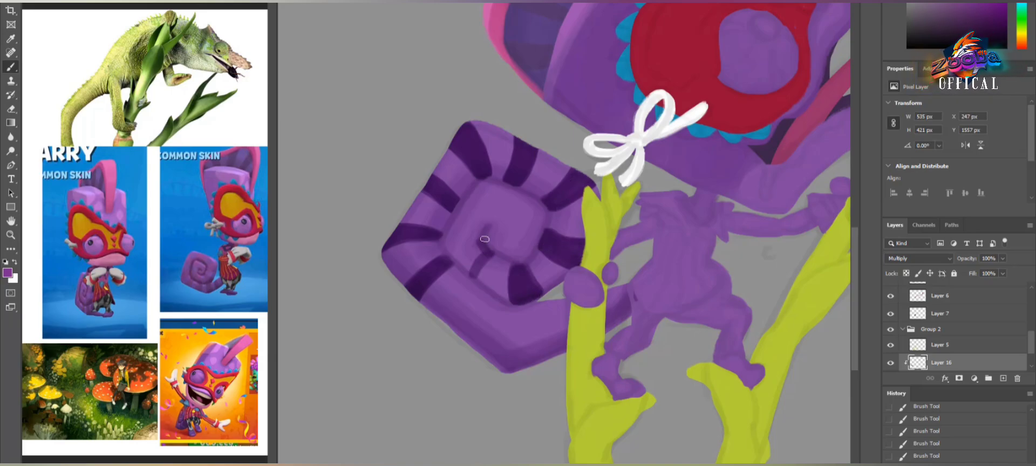
mouse_move(448, 241)
left_mouse_down()
mouse_move(486, 272)
mouse_move(474, 280)
mouse_move(477, 323)
left_mouse_up()
mouse_move(543, 306)
left_mouse_down()
mouse_move(534, 358)
mouse_move(548, 356)
left_mouse_up()
left_click_drag(615, 297, 607, 332)
left_click_drag(478, 174, 488, 221)
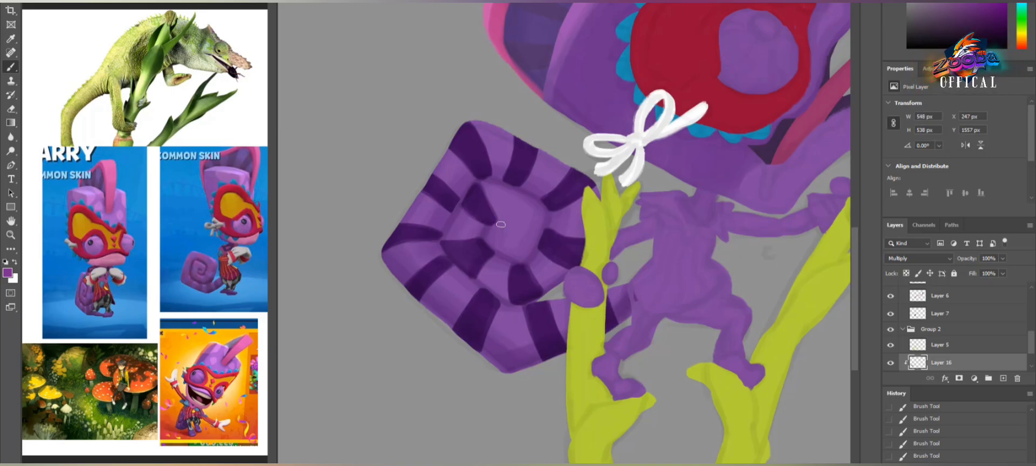
Step: Lower the opacity of the tail stripes and shift their hue toward red with Hue/Saturation
left_click_drag(1003, 258, 979, 267)
key("ctrl+u")
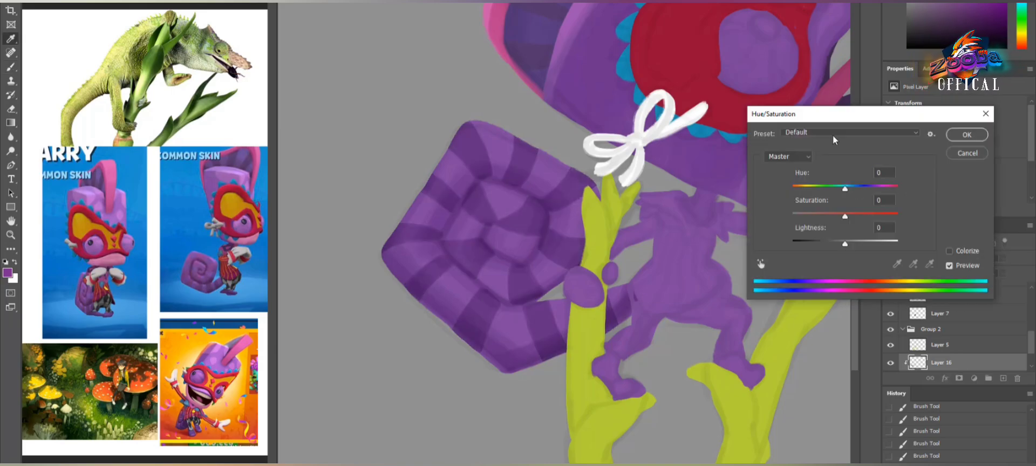
left_click_drag(831, 178, 881, 178)
key("Return")
Step: Shade the white hands and cuff with grey on their clipped layer and add a dark red band to the cuff
key("slash")
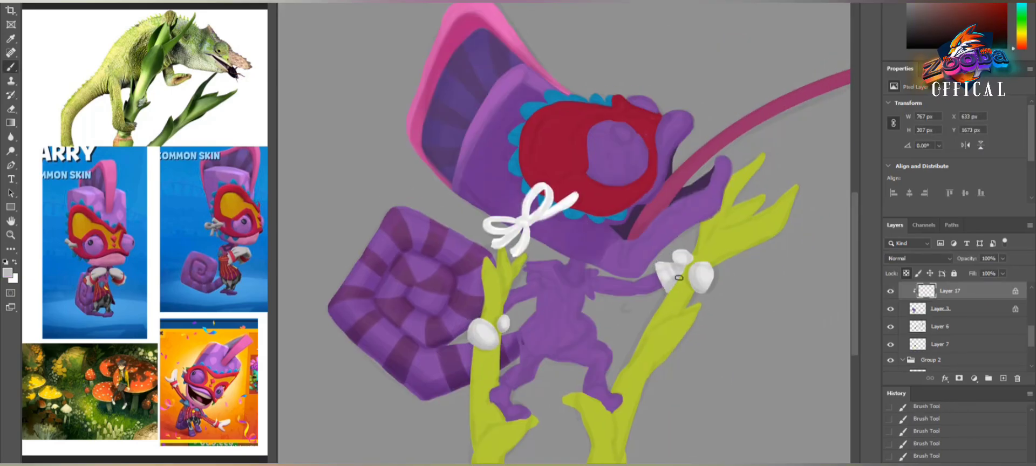
left_click(500, 317, "alt")
left_click_drag(500, 317, 484, 337)
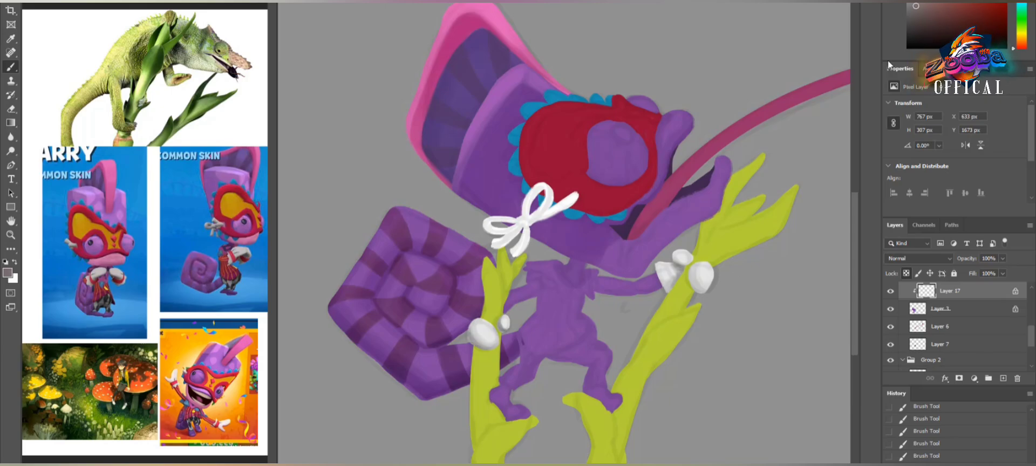
left_click_drag(675, 267, 667, 276)
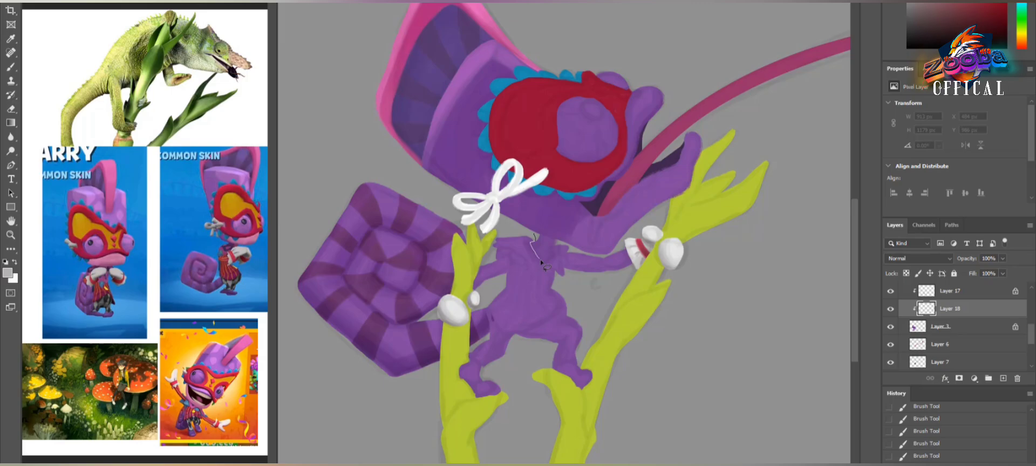
Step: Outline the pointed collar with the Lasso and fill it with magenta-purple sampled from the reference
mouse_move(541, 263)
left_mouse_down()
mouse_move(567, 278)
mouse_move(494, 277)
mouse_move(494, 237)
mouse_move(489, 302)
mouse_move(507, 238)
mouse_move(566, 281)
left_mouse_up()
key("b")
left_click(231, 248, "alt")
key("alt+BackSpace")
Step: On a new clipped layer, select the torso and sleeves with the Lasso, fill them red and darken them with Hue/Saturation
key("ctrl+shift+alt+n")
key("l")
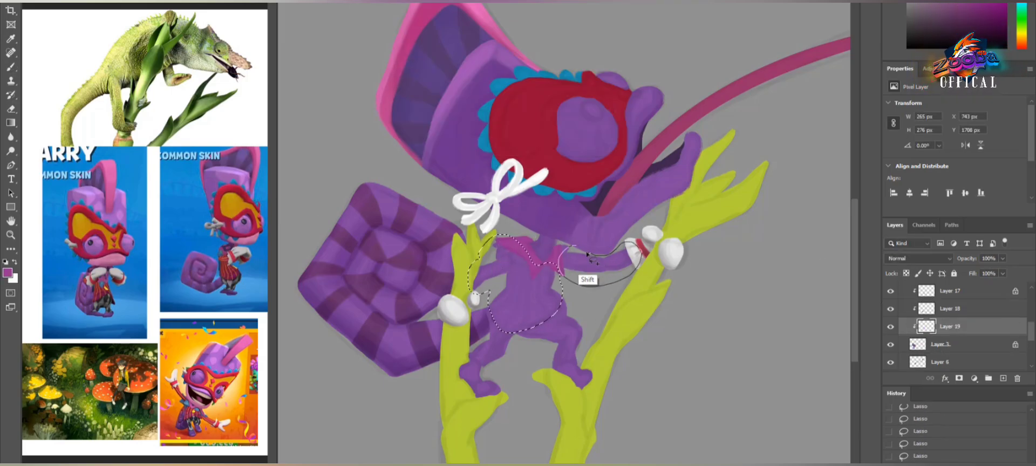
key("b")
key("alt+BackSpace")
key("ctrl+d")
key("ctrl+u")
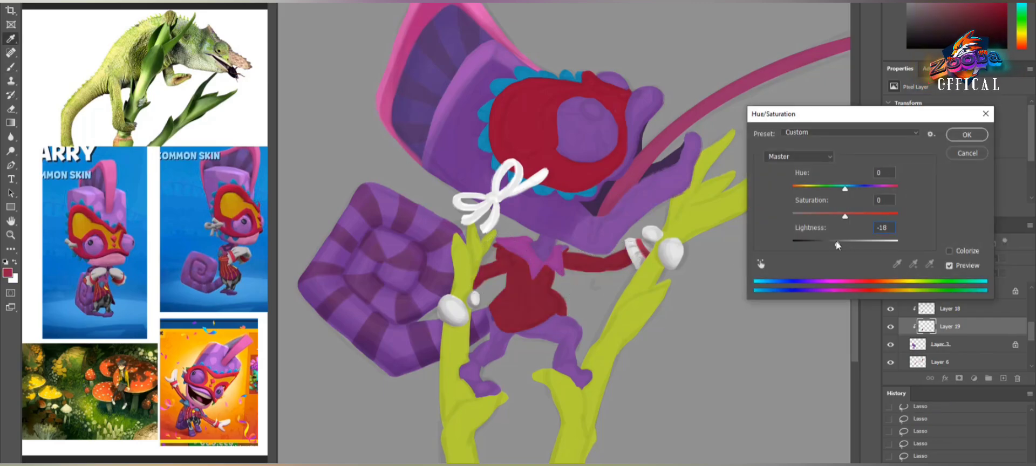
key("Return")
Step: Select the legs down to the shoes, fill them grey on a clipped layer and adjust the colour with Hue/Saturation
key("alt+bracketleft")
scroll(538, 318, "up", 3)
scroll(461, 309, "down", 3)
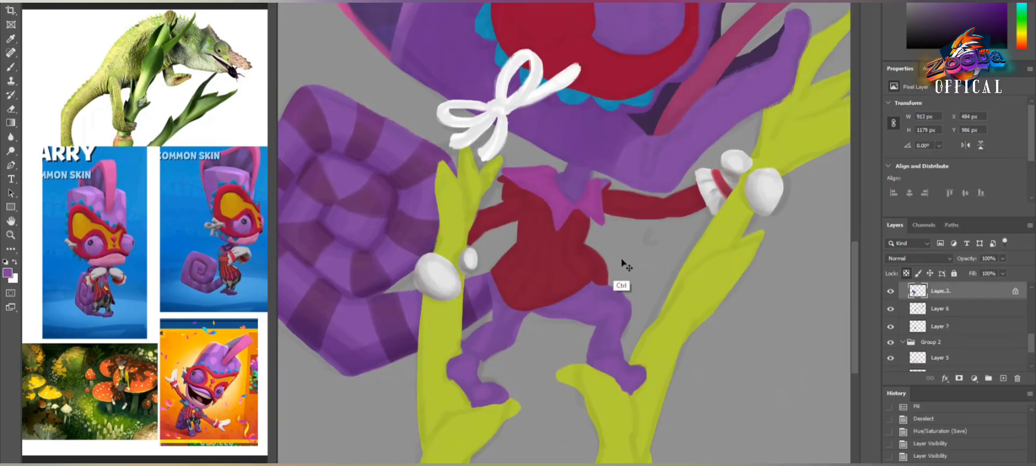
mouse_move(620, 264)
left_mouse_down()
mouse_move(593, 359)
mouse_move(456, 346)
mouse_move(489, 258)
left_mouse_up()
key("alt+BackSpace")
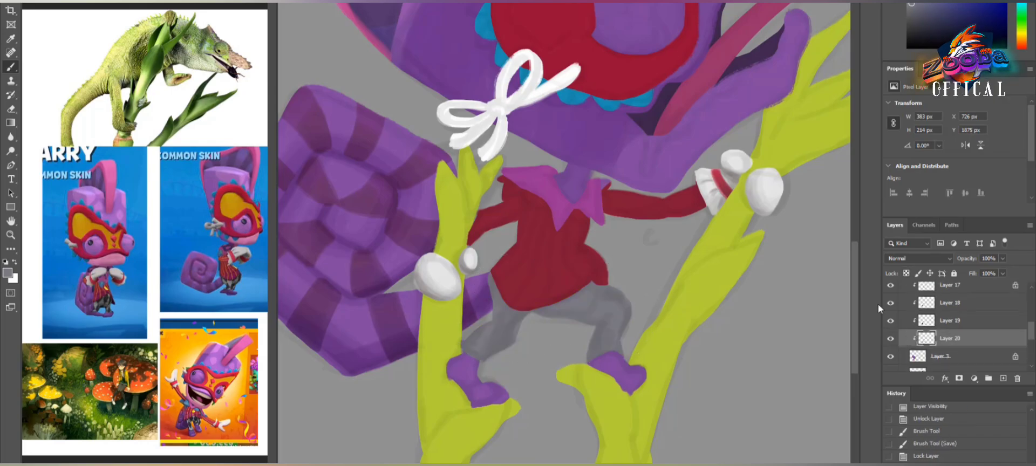
key("ctrl+u")
key("Return")
Step: Select the lower jaw with the Lasso, fill it pink on a new clipped layer and trim its rear edge
scroll(567, 232, "up", 2)
key("ctrl+shift+n")
left_click_drag(748, 150, 664, 224)
key("alt+BackSpace")
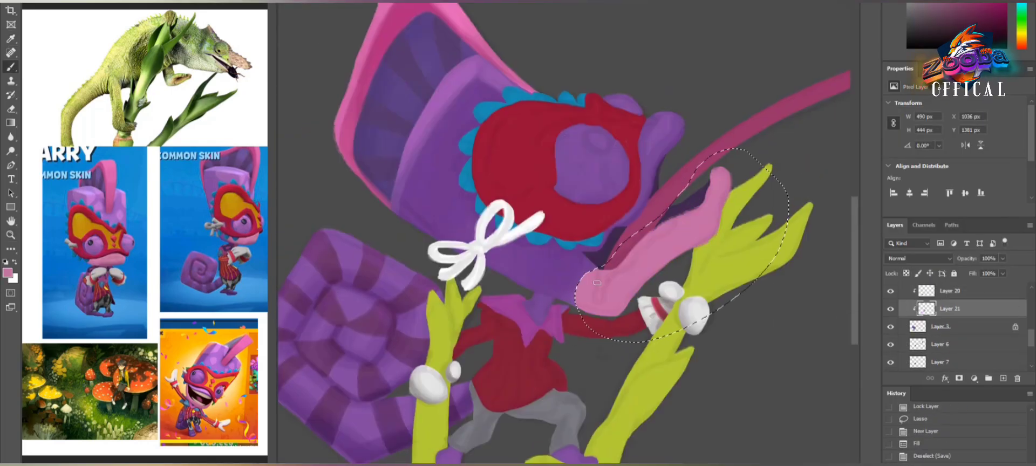
key("ctrl+d")
mouse_move(576, 282)
left_mouse_down()
mouse_move(589, 319)
mouse_move(574, 238)
left_mouse_up()
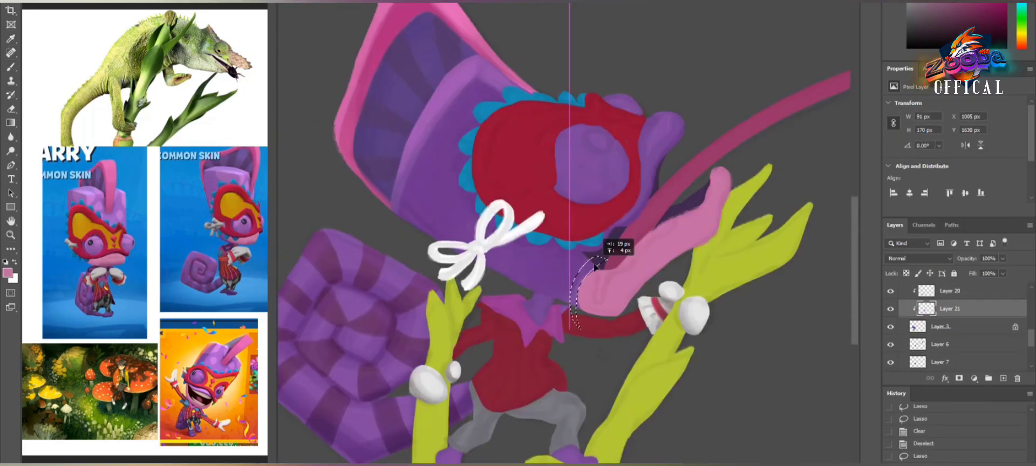
Step: Lock the jaw layer's transparency and brush lighter pink shading along the lower jaw
key("/")
key("b")
left_click_drag(702, 184, 614, 303)
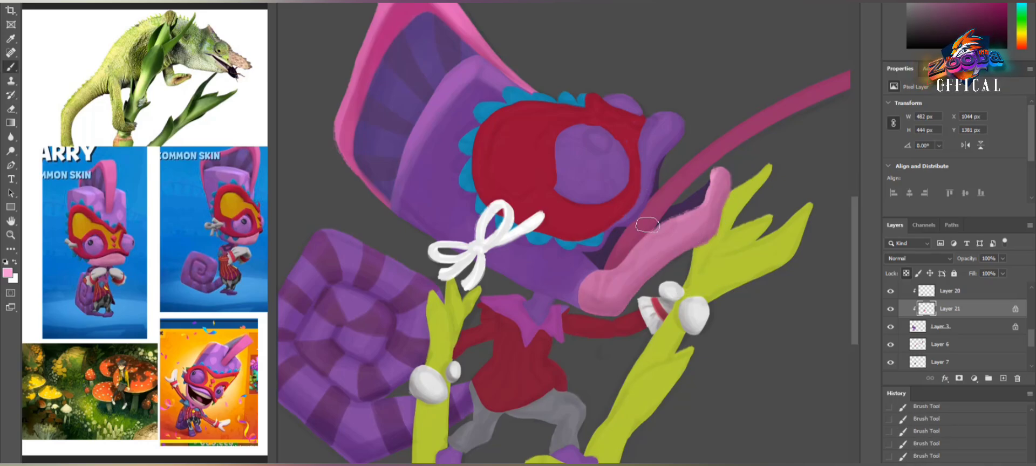
Step: Deepen the shading along the lower jaw and brush lighter purple highlights onto the head layer's bulging eye
left_click_drag(648, 225, 690, 187)
scroll(690, 186, "down", 2)
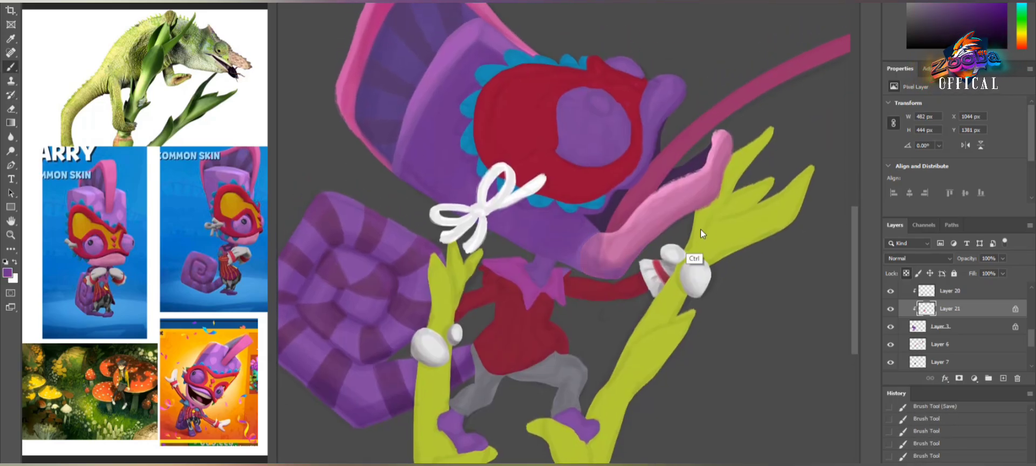
key("alt+[")
scroll(534, 242, "up", 4)
scroll(534, 243, "right", 2)
mouse_move(553, 215)
left_mouse_down()
mouse_move(534, 232)
mouse_move(545, 211)
left_mouse_up()
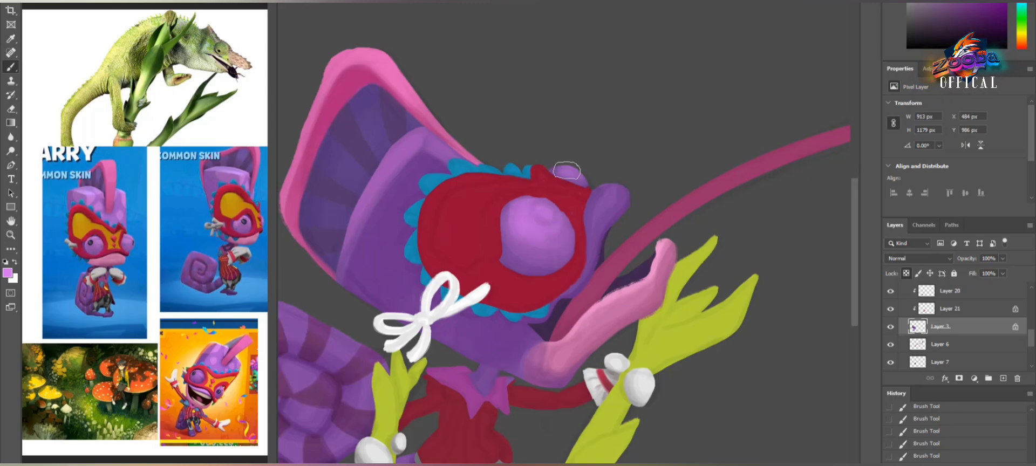
Step: On a new clipped layer, select an oval on the upper eyeball and paint a dark pupil with a grey highlight
key("ctrl+shift+alt+n")
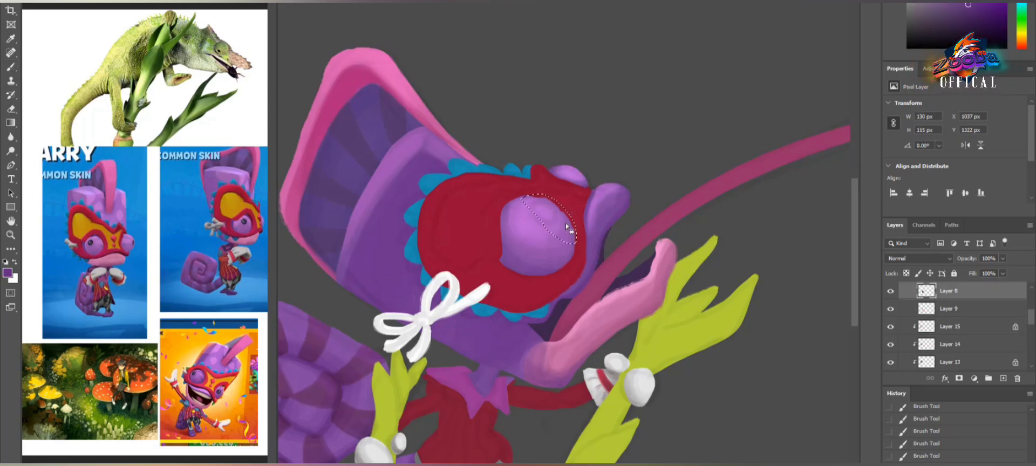
left_click_drag(537, 211, 542, 213)
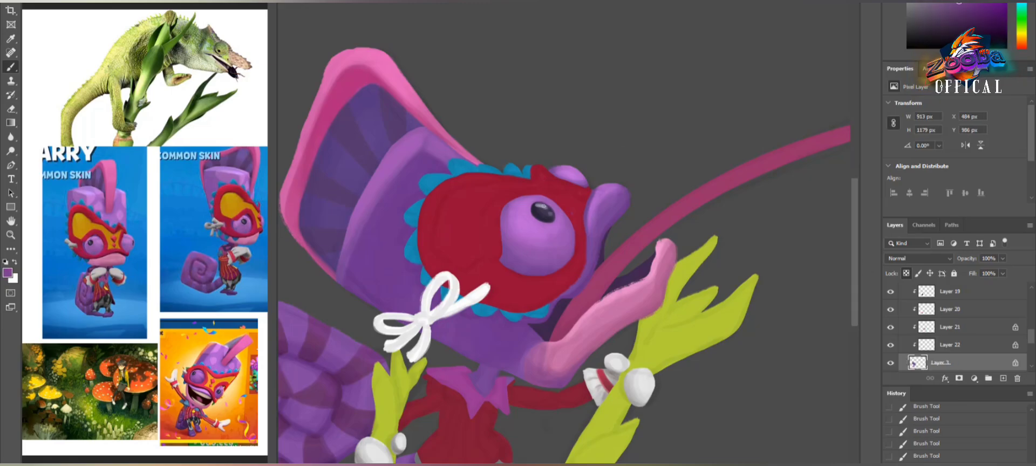
scroll(555, 214, "up", 3)
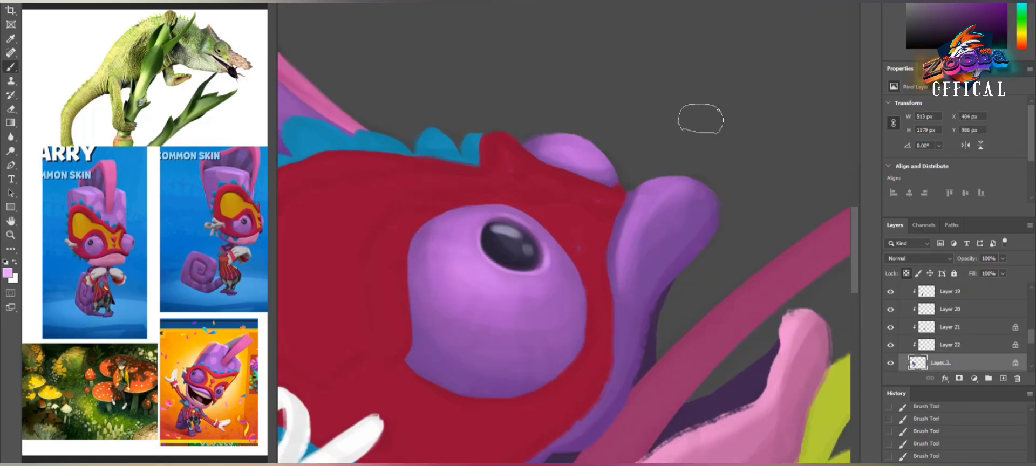
Step: Add Lasso-drawn dark purple streaks radiating from the pupil on a new clipped layer set to Multiply at about 22% opacity
scroll(563, 230, "down", 3)
key("ctrl+shift+alt+n")
mouse_move(556, 284)
left_mouse_down()
mouse_move(568, 296)
mouse_move(539, 224)
mouse_move(548, 276)
left_mouse_up()
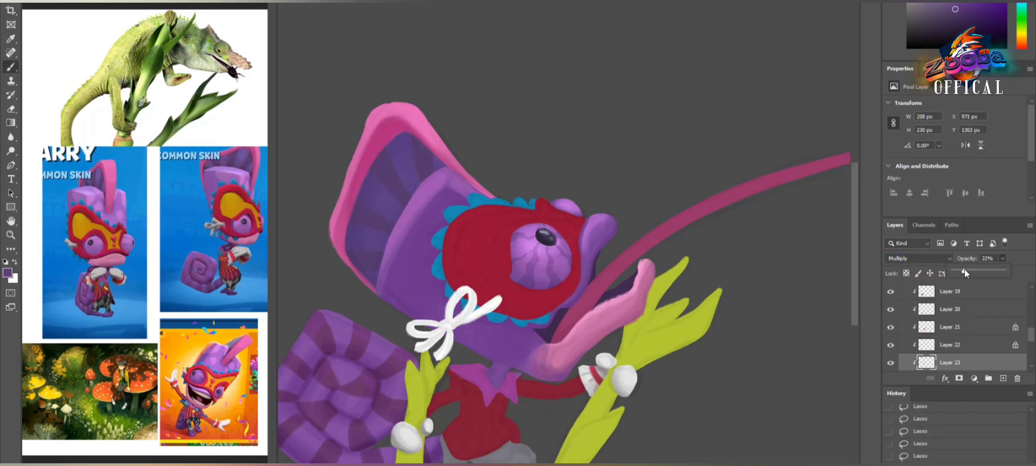
scroll(701, 151, "down", 3)
Step: On a new clipped layer, add a scalloped blue frill around the edge of the purple collar
scroll(535, 167, "up", 4)
key("ctrl+shift+alt+n")
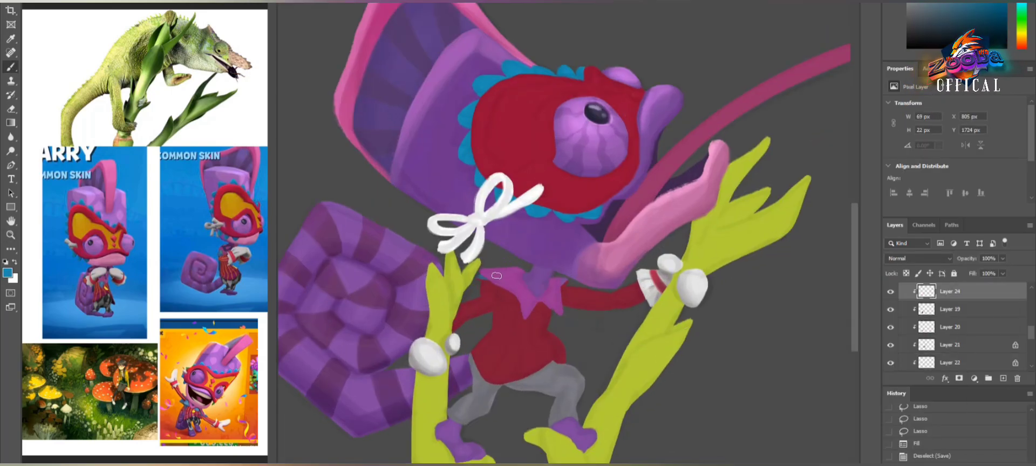
left_click_drag(497, 276, 522, 297)
Step: On new layers above the red shirt, add an ochre button and thin vertical stripes across the torso and sleeves, and save
left_click(950, 309)
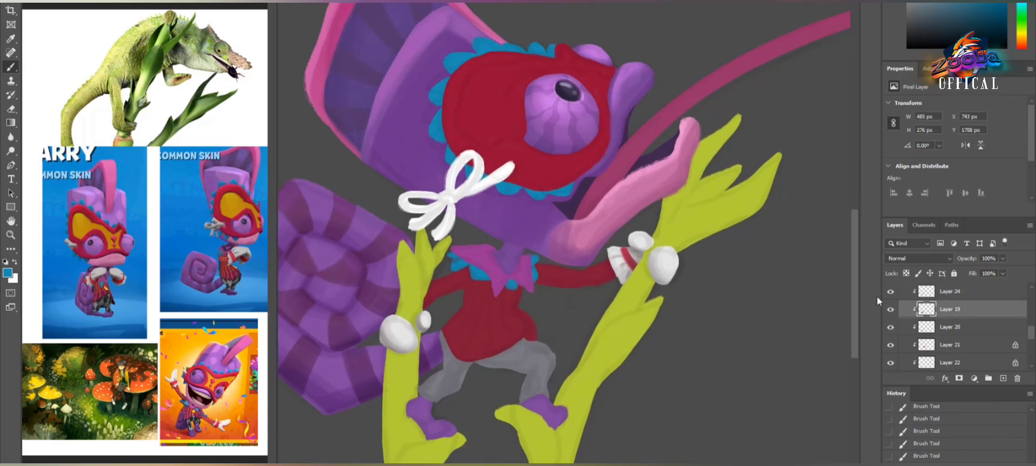
key("ctrl+shift+alt+n")
key("b")
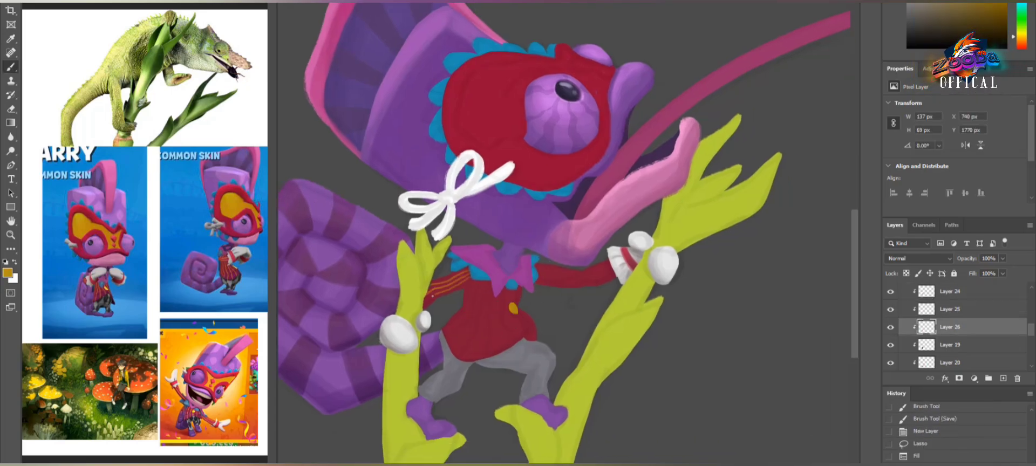
left_click_drag(445, 335, 473, 292)
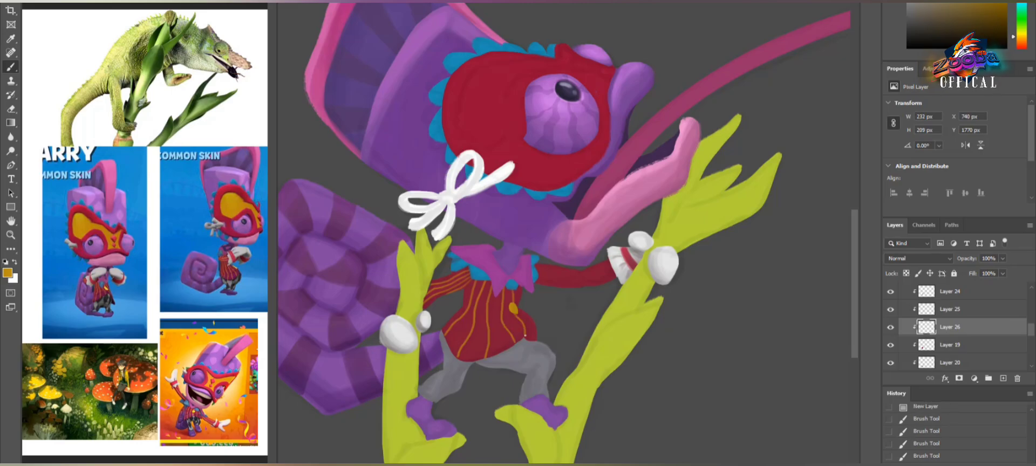
scroll(412, 367, "down", 3)
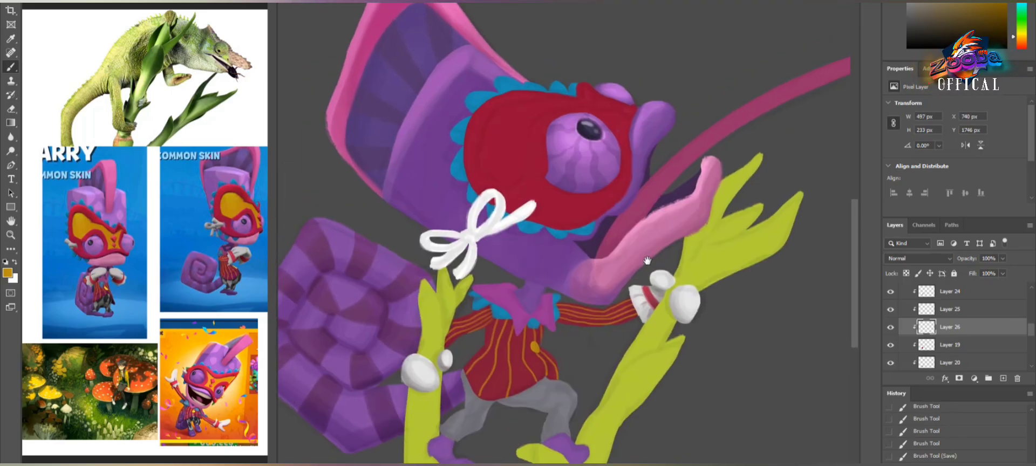
key("ctrl+s")
Step: Paint ochre patches on the mask and fill Lasso-drawn dark blue-grey checks on the trousers, each on a new clipped layer
mouse_move(453, 201)
left_mouse_down()
mouse_move(458, 223)
mouse_move(469, 195)
left_mouse_up()
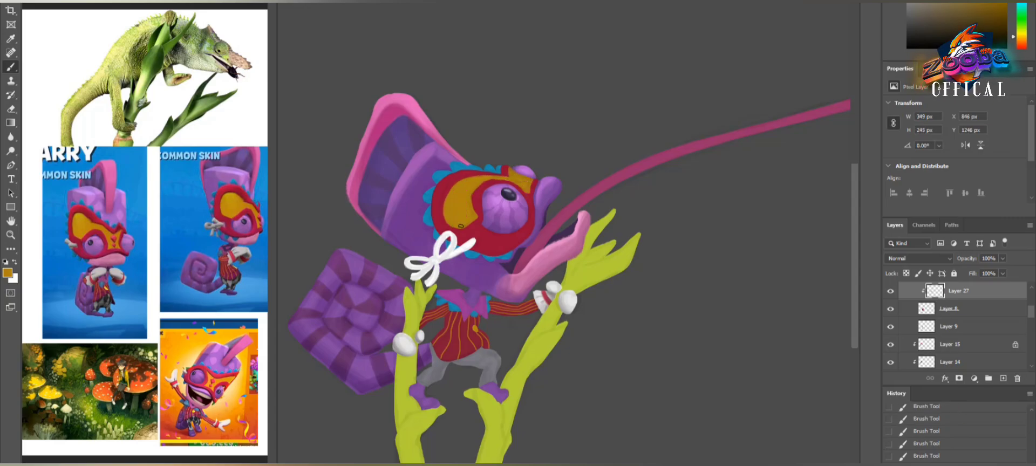
scroll(672, 296, "down", 2)
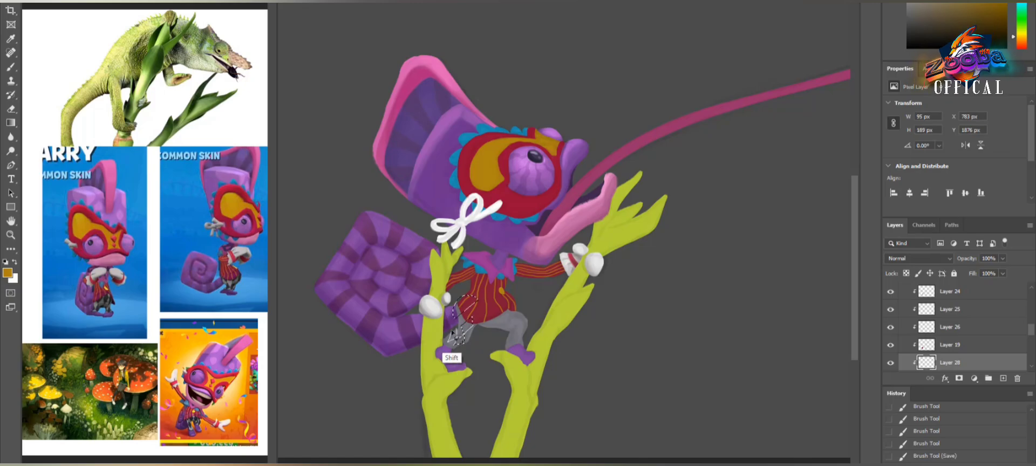
mouse_move(455, 336)
left_mouse_down()
mouse_move(484, 325)
mouse_move(498, 336)
mouse_move(523, 310)
mouse_move(514, 345)
left_mouse_up()
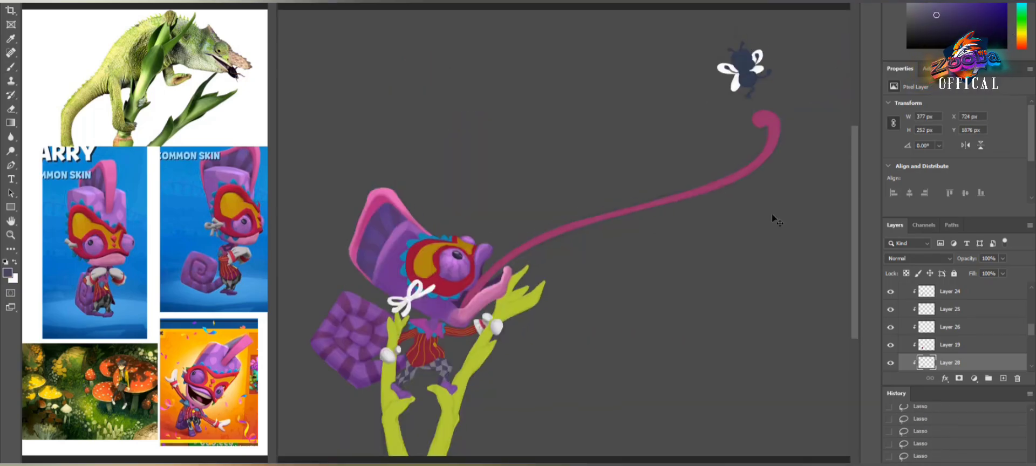
Step: Lock the shirt layer's transparency and brush light and dark shading over the striped shirt and the chequered trousers
scroll(529, 234, "up", 4)
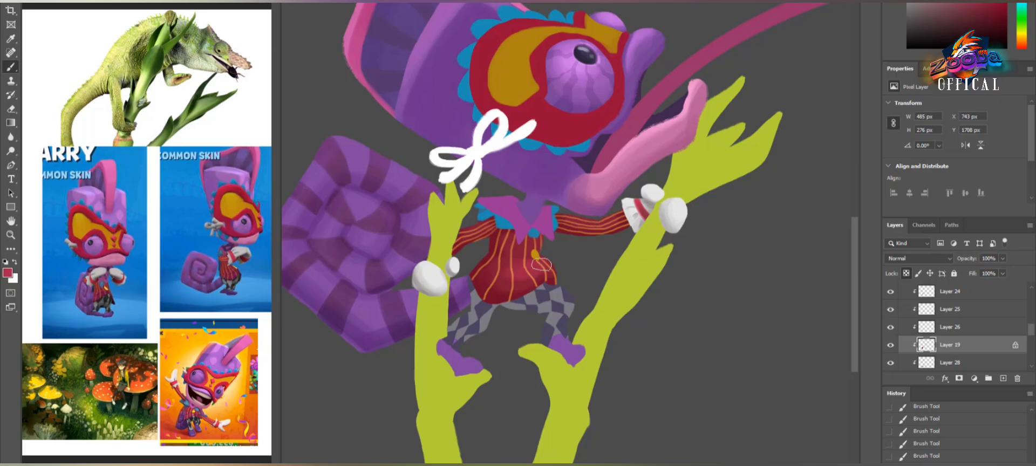
scroll(950, 346, "down", 1)
left_click(891, 362)
left_click(891, 363)
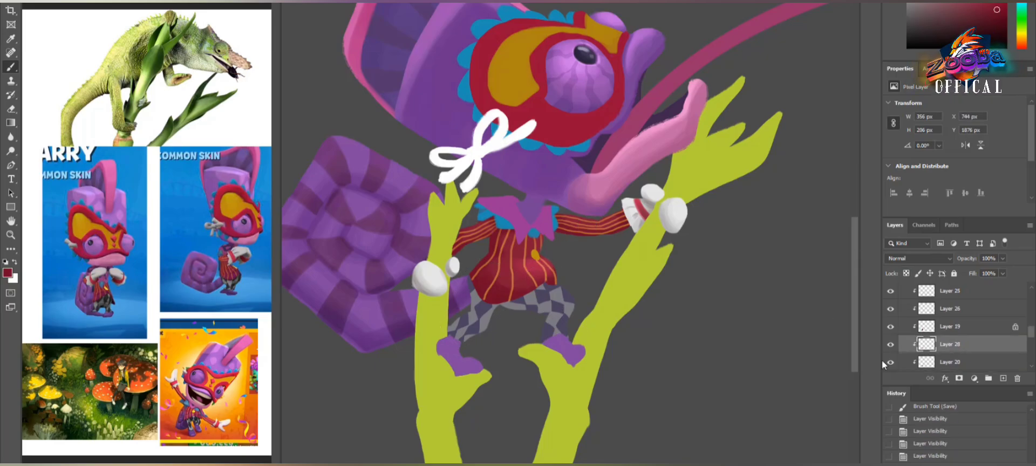
left_click_drag(504, 309, 539, 293)
Step: Clean up the edges of the purple shoes on the body layer and lock its transparency again
key("e")
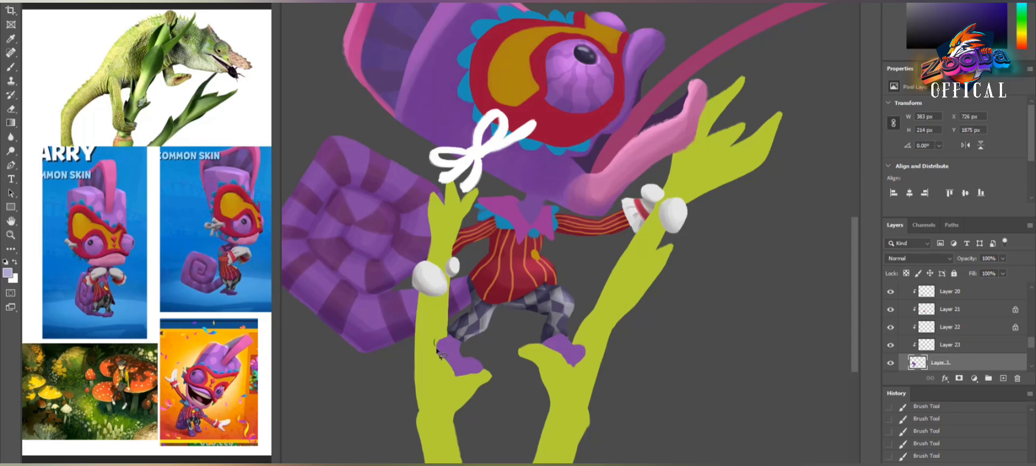
key("ctrl+d")
key("/")
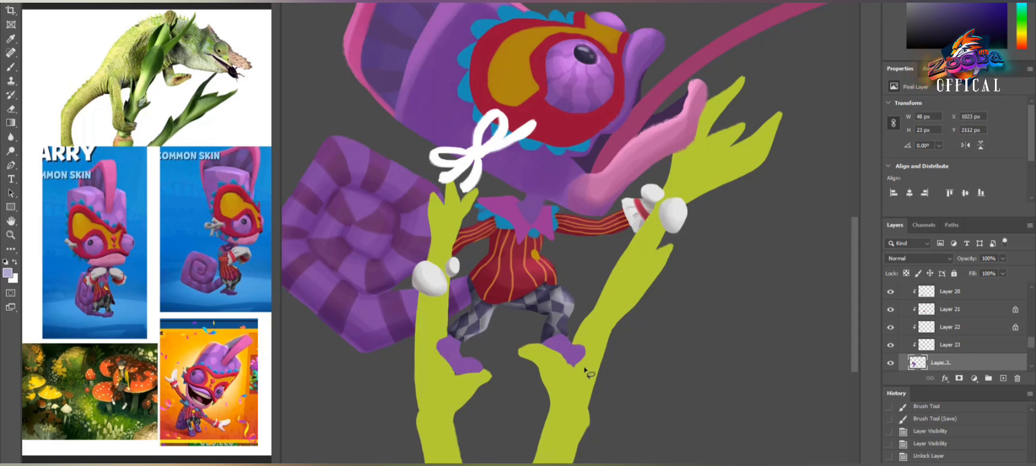
Step: Brush dark and light purple shading into the collar and darker blue shading onto its frill
key("b")
left_click(593, 167, "alt")
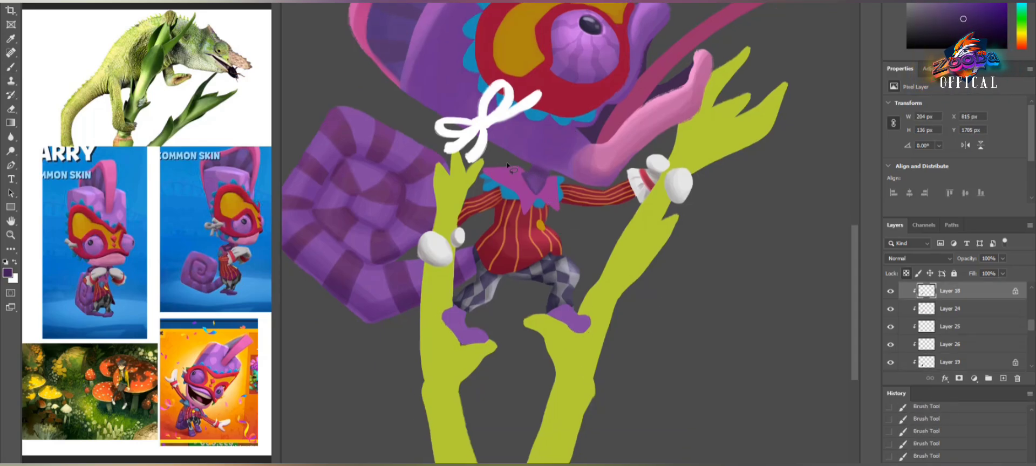
mouse_move(490, 170)
left_mouse_down()
mouse_move(528, 199)
mouse_move(497, 170)
mouse_move(555, 197)
left_mouse_up()
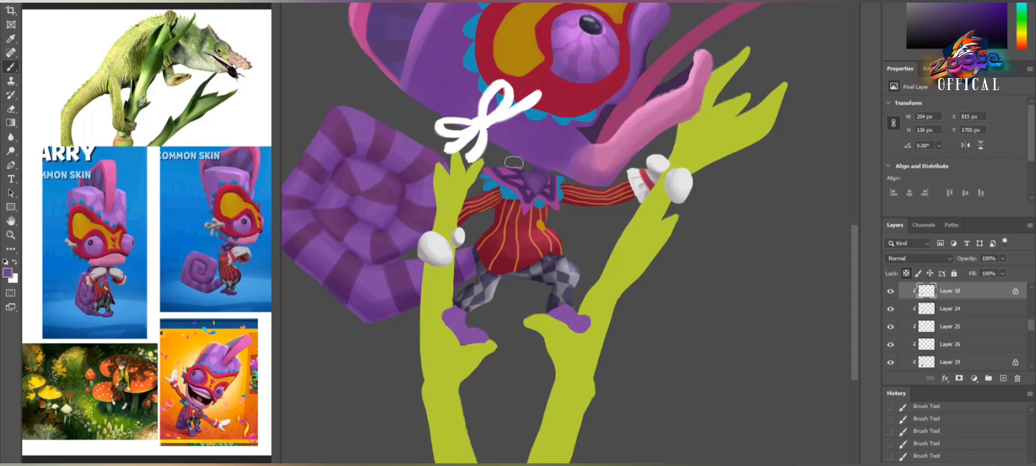
left_click(562, 171, "alt")
left_click(548, 188, "ctrl")
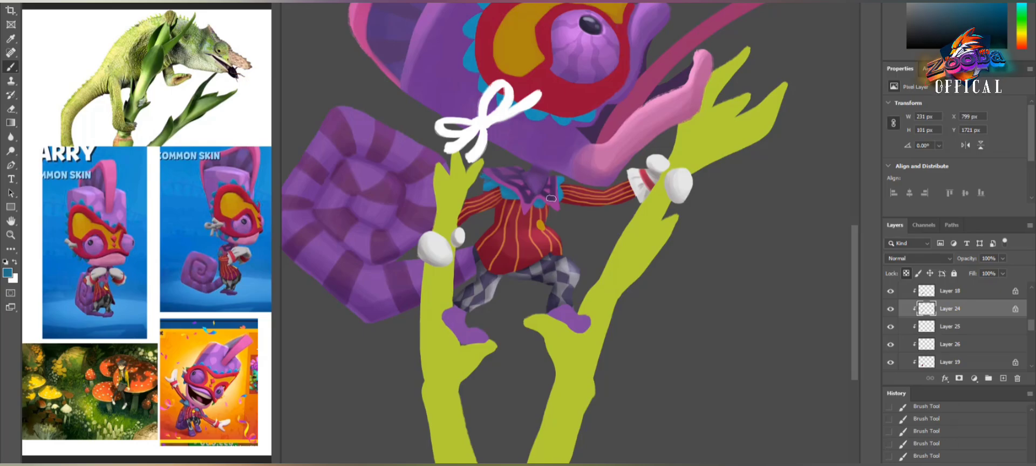
scroll(673, 224, "down", 1)
Step: Brush darker purple shadows on the head around the mask and soft grey shading on the white bow
left_click(546, 159, "ctrl")
left_click(548, 156, "alt")
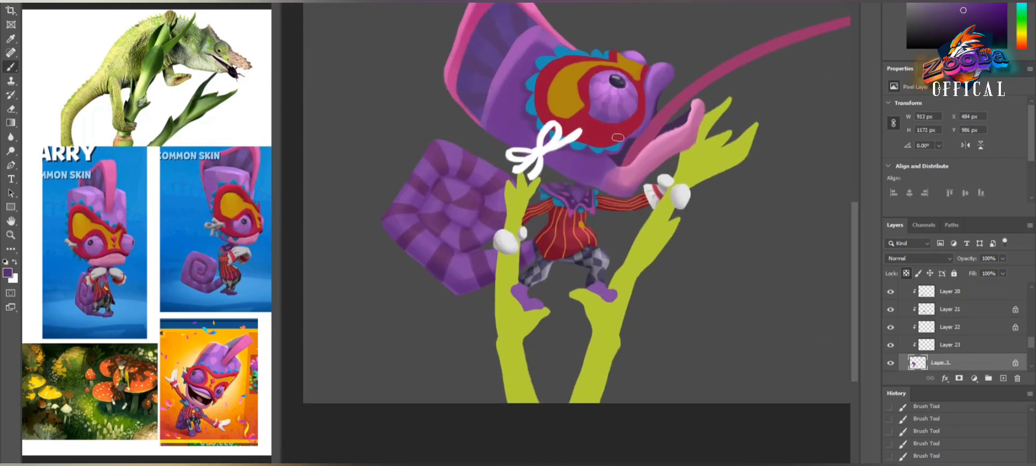
left_click(545, 156, "ctrl")
left_click(554, 124, "alt")
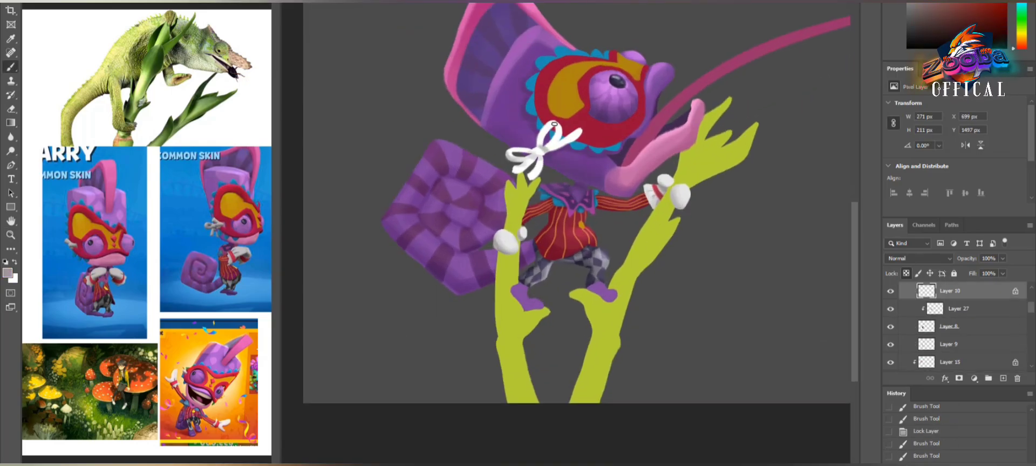
left_click_drag(555, 124, 544, 150)
left_click_drag(647, 102, 615, 124)
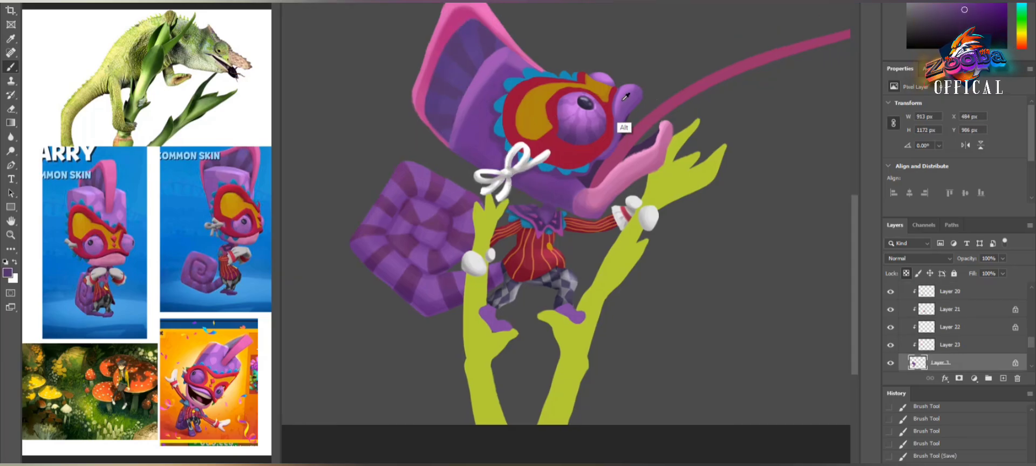
left_click(623, 89, "alt")
Step: On a new layer brought to the front, select a dripping saliva shape along the lower jaw and fill it light blue
left_click(671, 173, "ctrl")
key("ctrl+shift+alt+n")
left_click_drag(575, 197, 656, 138)
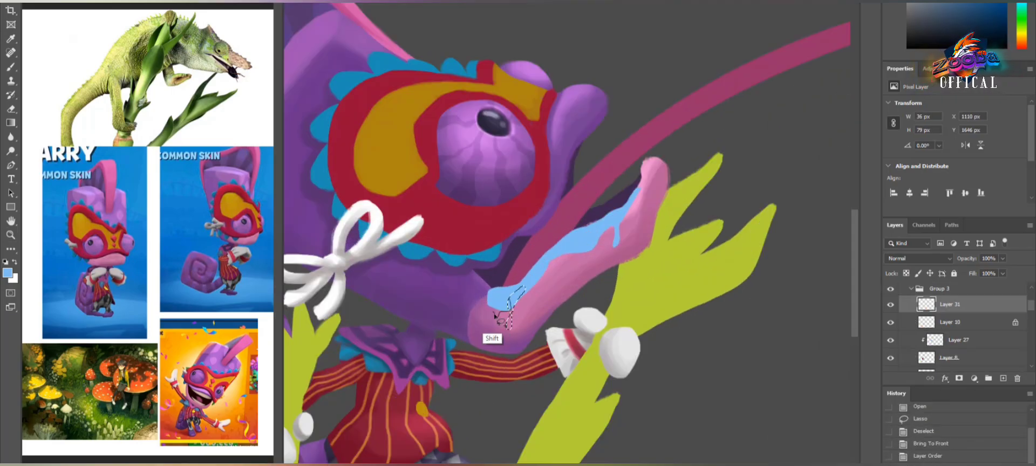
Step: Erase parts of the saliva to make it translucent and brush pale highlights along its edges and drips
key("b")
key("e")
mouse_move(498, 300)
left_mouse_down()
mouse_move(518, 277)
mouse_move(514, 246)
mouse_move(498, 300)
mouse_move(535, 282)
left_mouse_up()
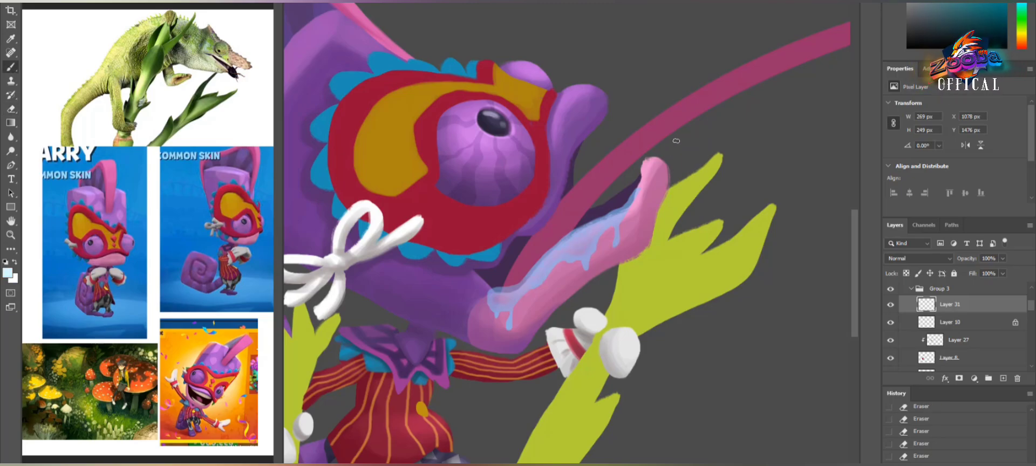
left_click_drag(589, 226, 594, 247)
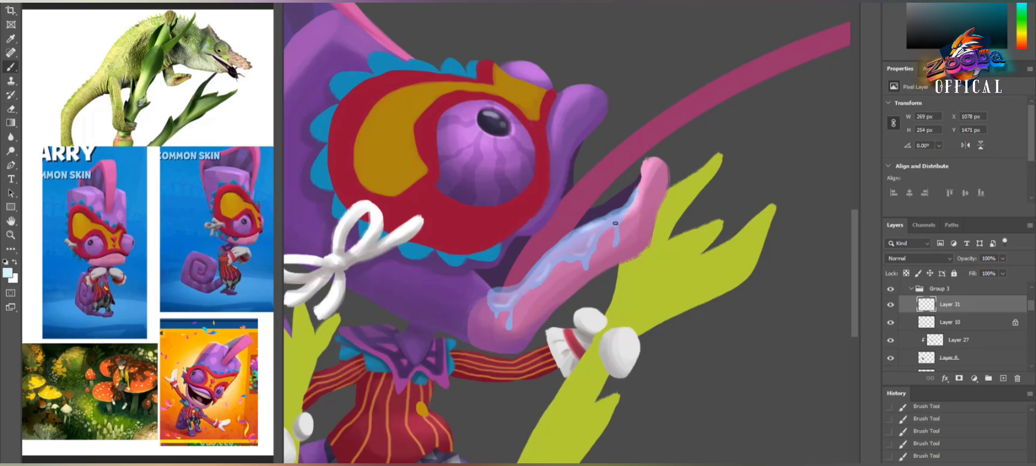
Step: Brush purple shadows on the lower jaw around the saliva and paint small droplets falling below the mouth
left_click(483, 306, "alt")
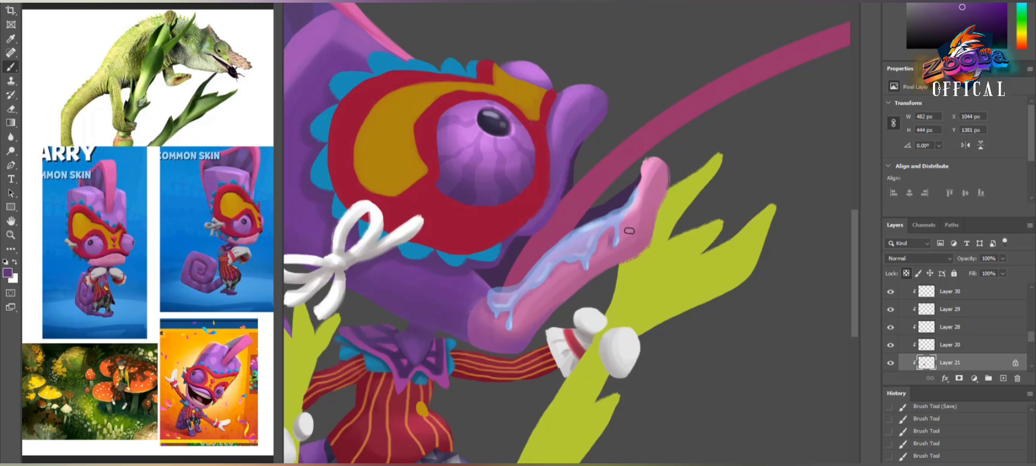
key("h")
left_click_drag(568, 262, 558, 277)
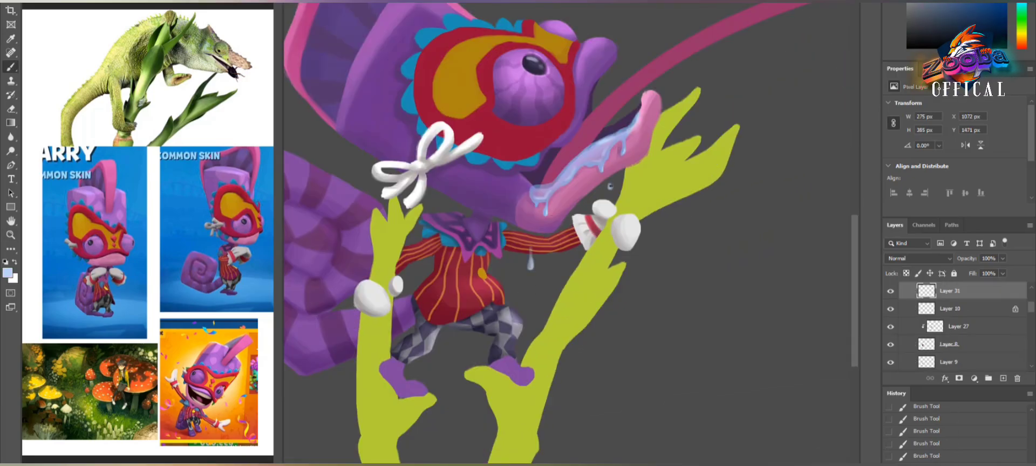
Step: Paint light blue saliva on the curled tongue tip and scattered droplets between it and the insect
key("h")
mouse_move(562, 215)
left_mouse_down()
mouse_move(822, 122)
mouse_move(794, 142)
mouse_move(756, 117)
left_mouse_up()
left_click_drag(777, 159, 754, 171)
left_click_drag(738, 141, 733, 161)
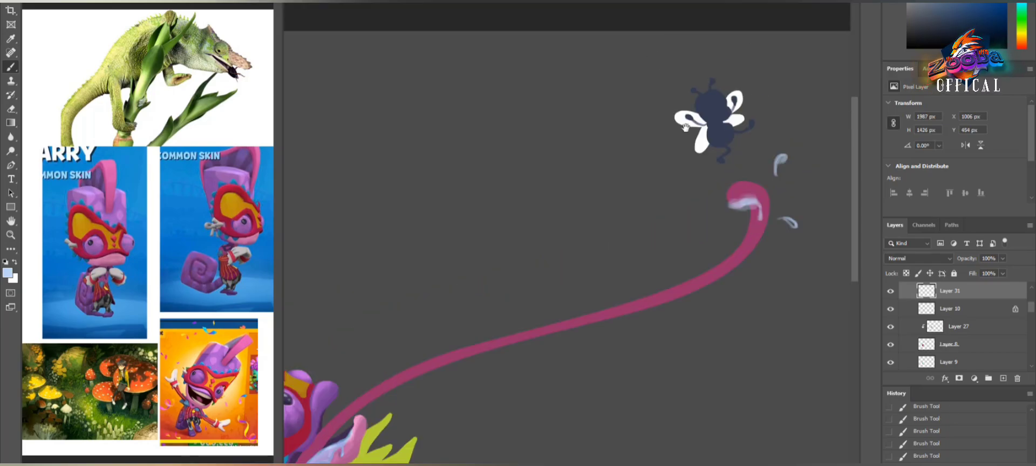
left_click_drag(660, 131, 648, 145)
left_click_drag(744, 63, 732, 77)
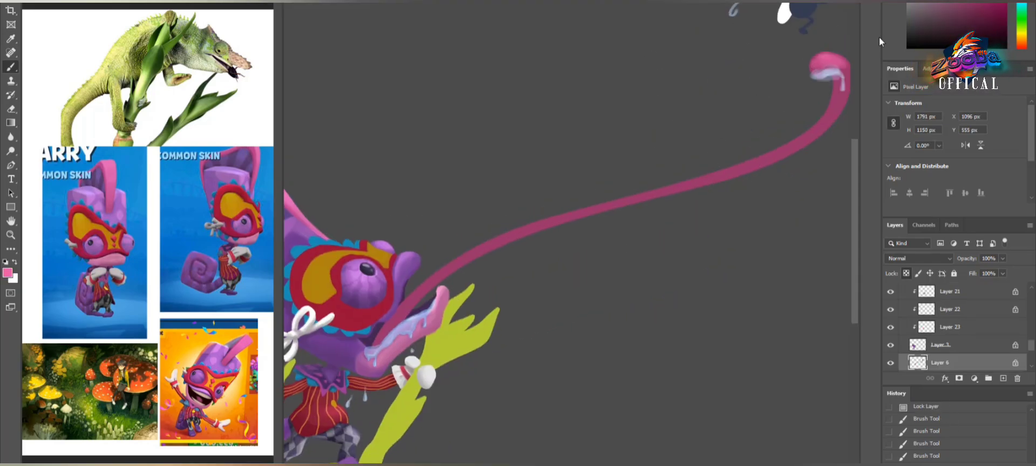
Step: Brush pink highlights and shadows along the tongue and darker blue shading onto the mask's scalloped frill
left_click(820, 135, "alt")
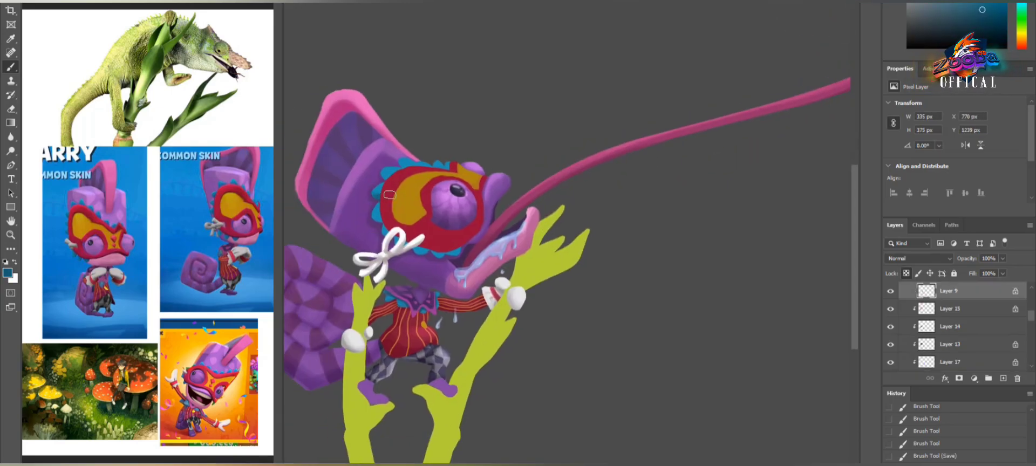
scroll(426, 164, "up", 2)
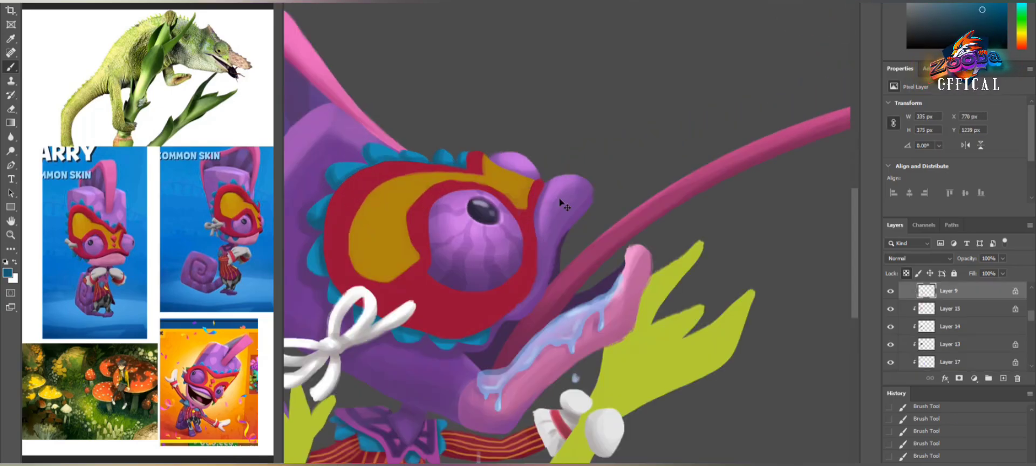
scroll(564, 205, "down", 3)
Step: Shade the spiral tail with light and dark purple brush strokes on its locked layer
left_click(387, 186, "alt")
scroll(387, 184, "down", 1)
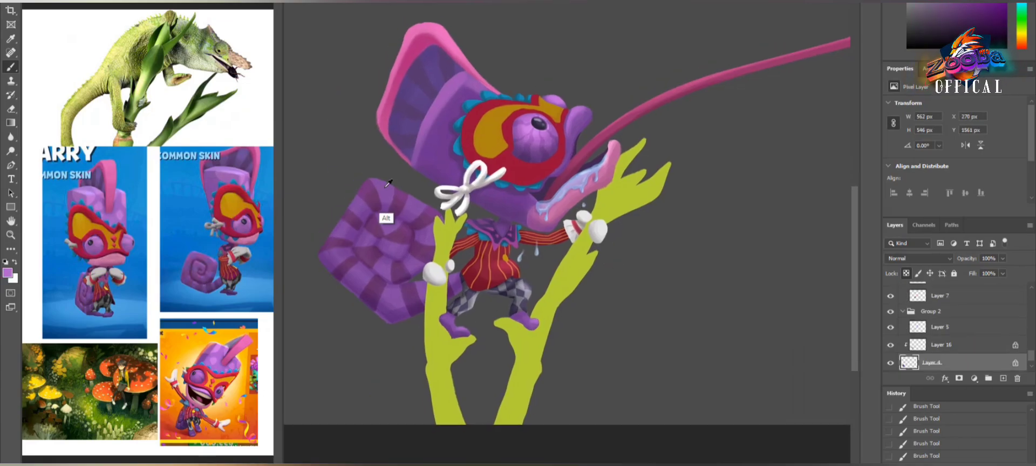
scroll(643, 85, "down", 3)
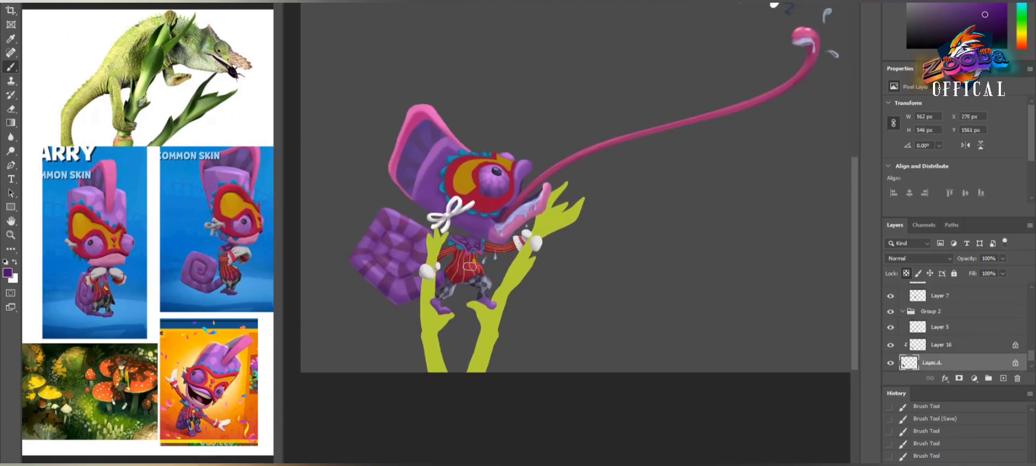
Step: Shade the green branches and their leaf tips with dark green shadows and pale yellow-green highlights on their locked layer
scroll(470, 266, "up", 3)
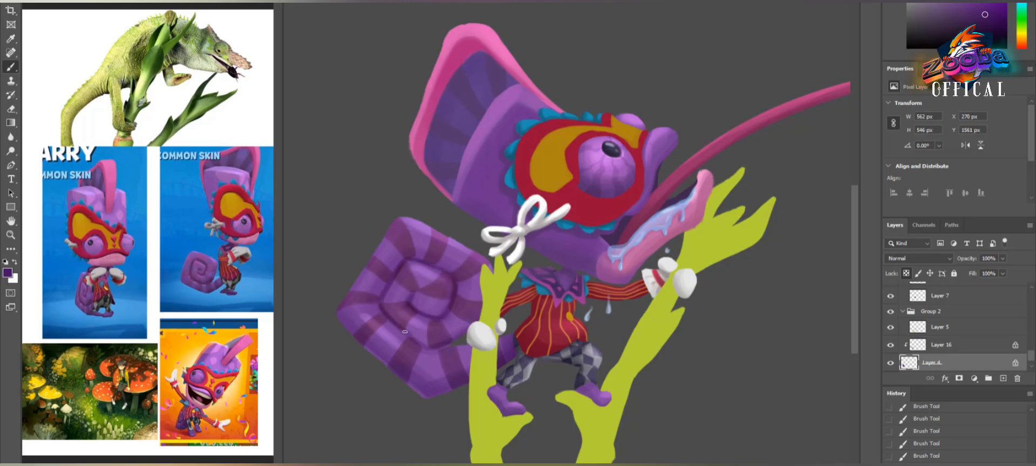
scroll(405, 332, "down", 3)
left_click(535, 270, "ctrl")
left_click(539, 267, "alt")
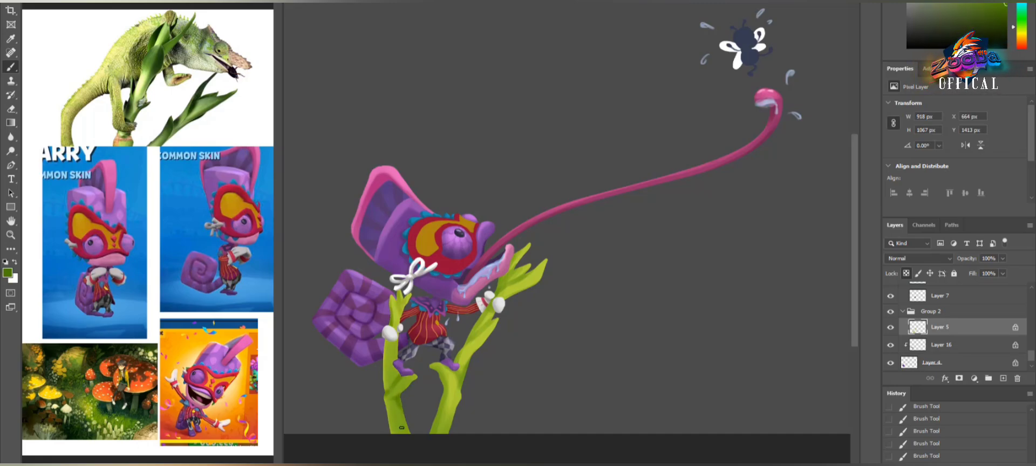
scroll(401, 427, "up", 2)
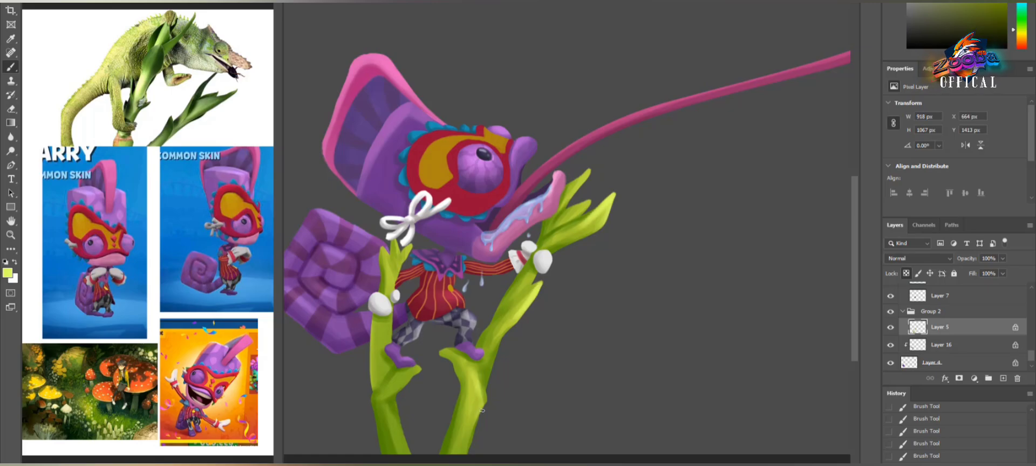
scroll(453, 367, "down", 4)
scroll(491, 353, "up", 4)
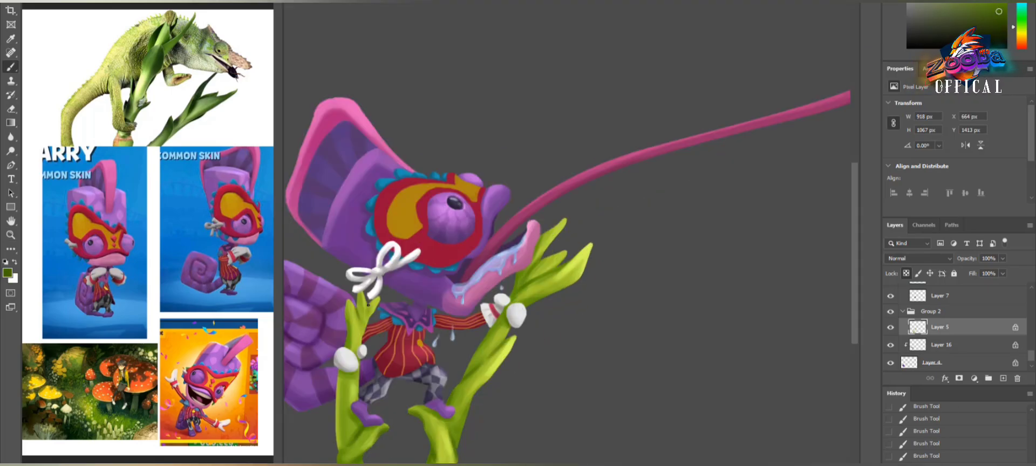
left_click_drag(483, 372, 537, 278)
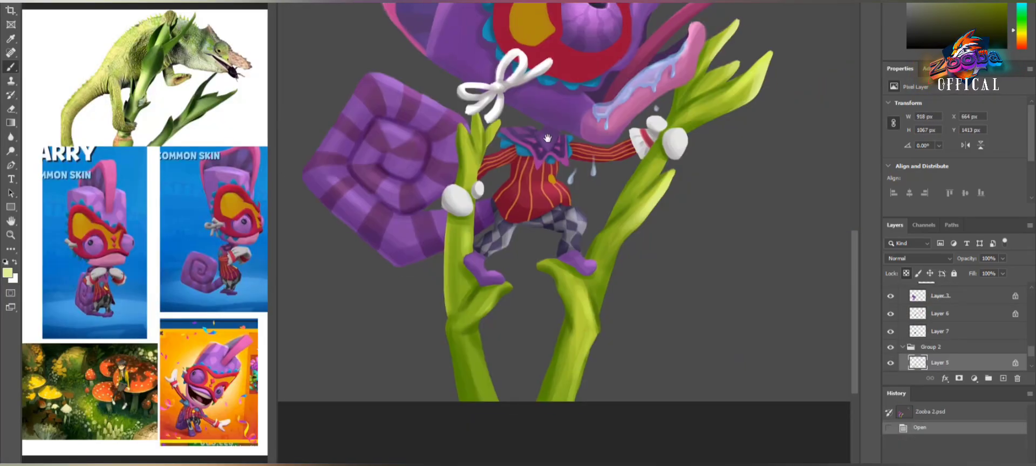
Step: Paint two round white eyes with small dark pupils on the insect's head on a new layer
scroll(605, 329, "down", 2)
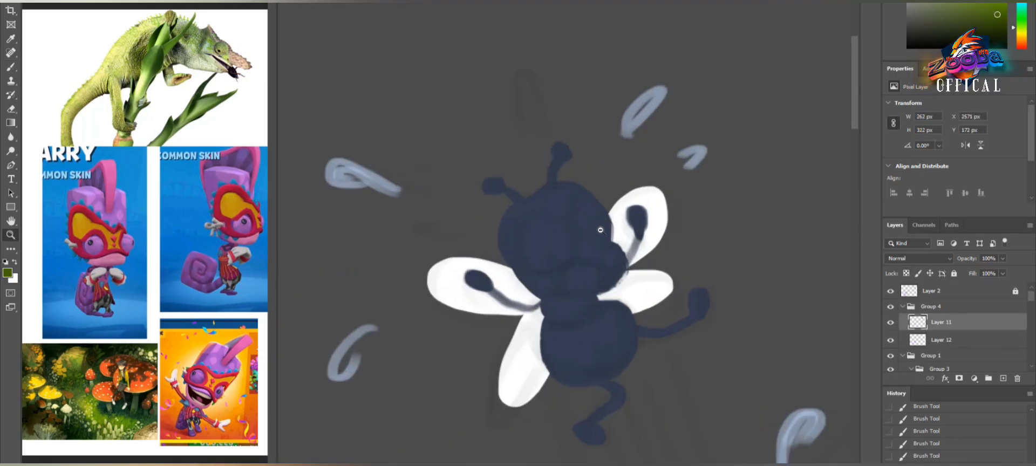
left_click(550, 236)
left_click(592, 216)
left_click_drag(545, 237, 562, 262)
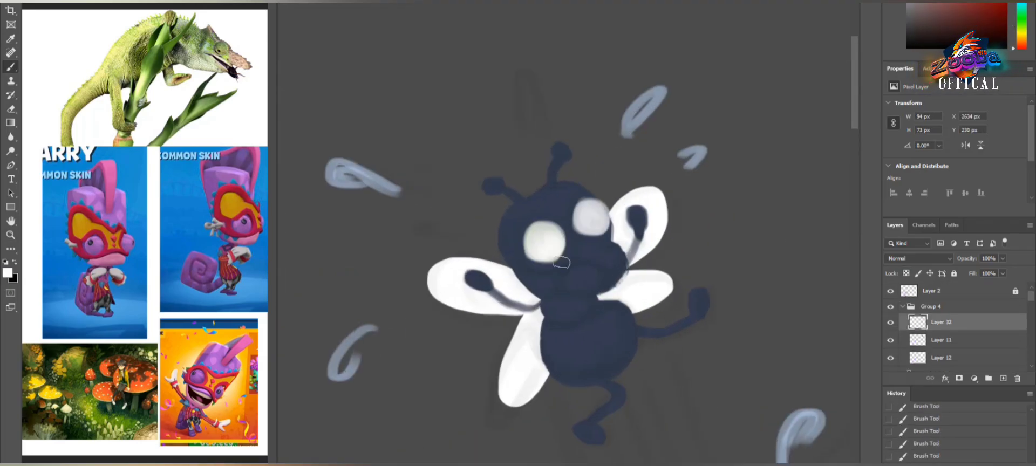
Step: Shade the insect's dark blue head and body with lighter blue, and paint an open red mouth with a pink tongue
key("alt+bracketleft")
mouse_move(540, 205)
left_mouse_down()
mouse_move(604, 253)
mouse_move(610, 370)
left_mouse_up()
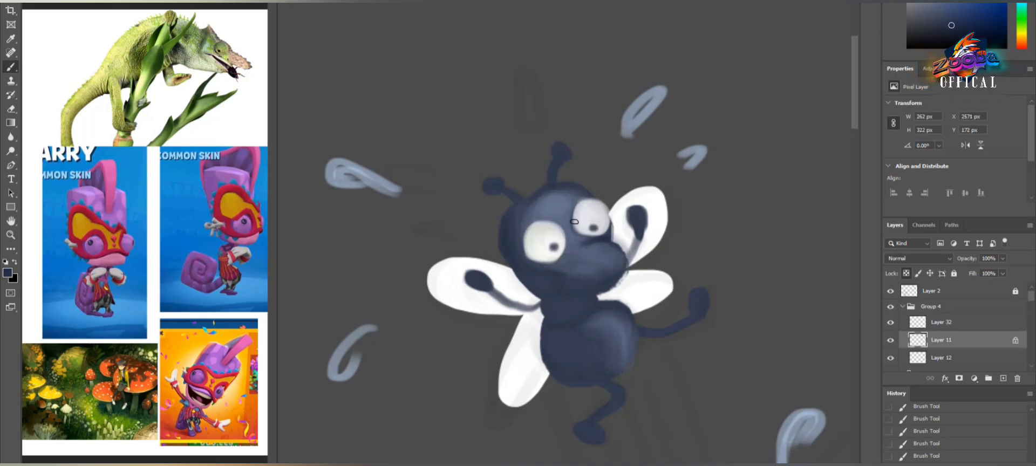
key("bracketright")
key("bracketright")
key("bracketright")
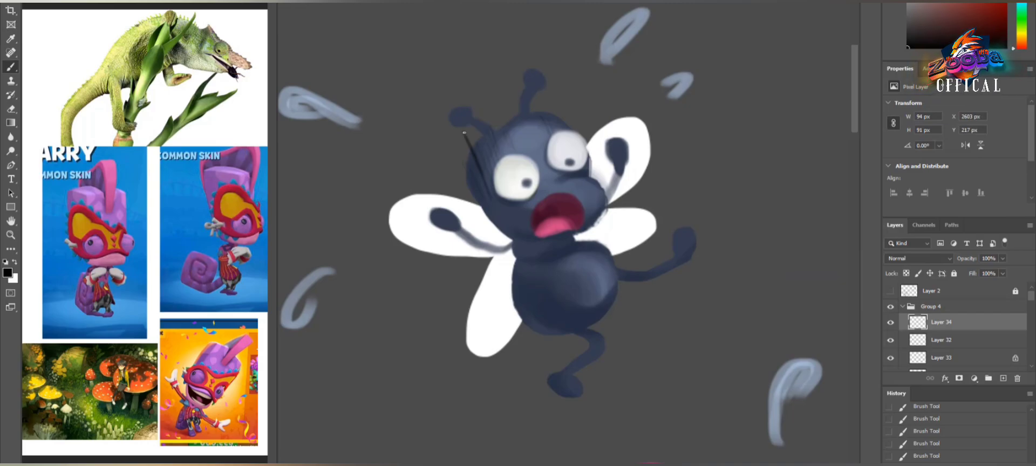
Step: Brush blue-grey shading and thin veins onto the insect's wings, soften them with the Eraser and lower the wing layer's opacity
left_click(579, 190, "ctrl")
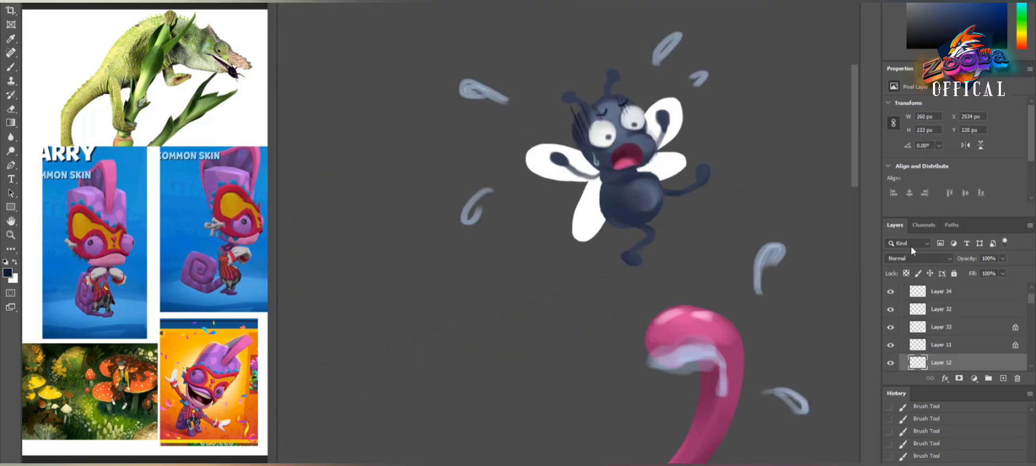
left_click(542, 183, "alt")
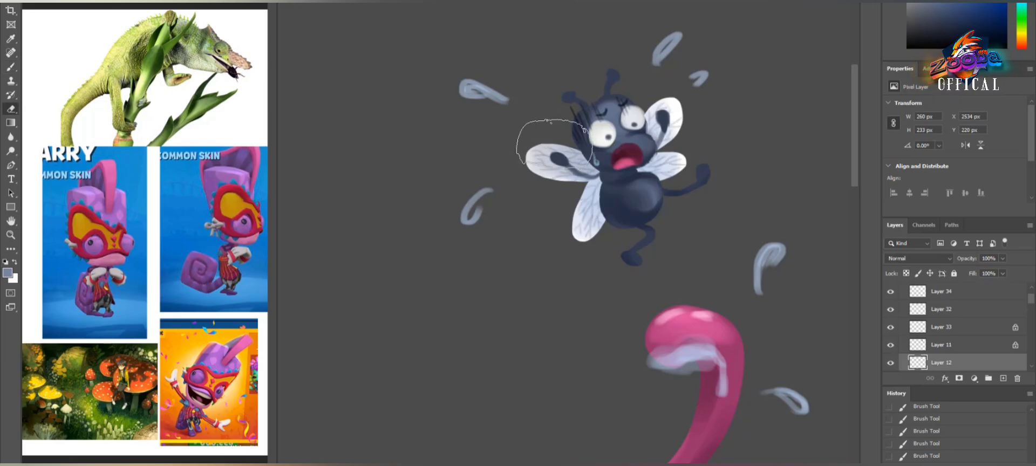
left_click(1003, 259)
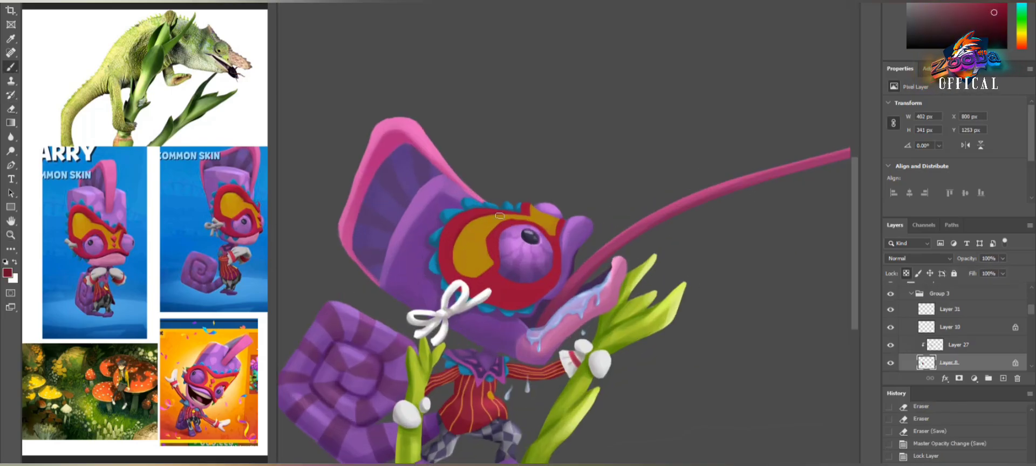
Step: Shade the mask with dark red shadows and pink highlights, and brush lighter orange-yellow over its yellow shapes on the clipped layer
left_click_drag(500, 216, 530, 236)
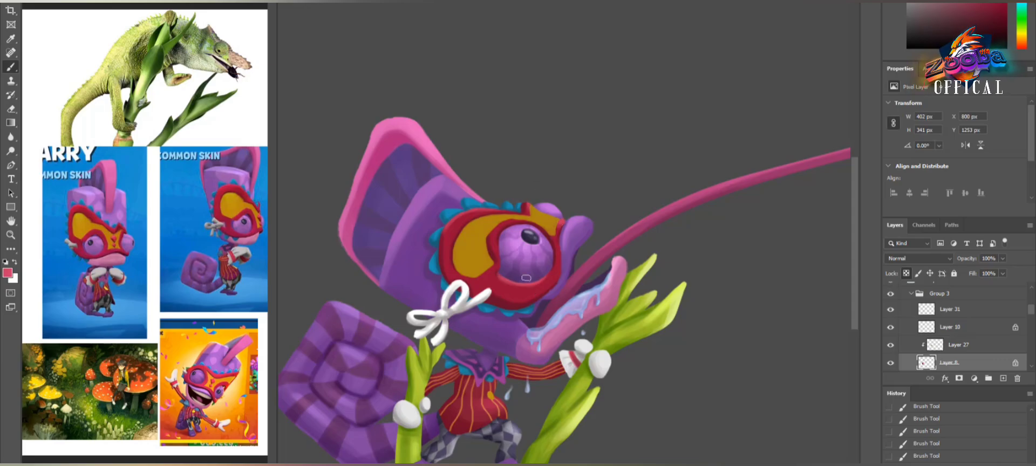
key("alt+bracketright")
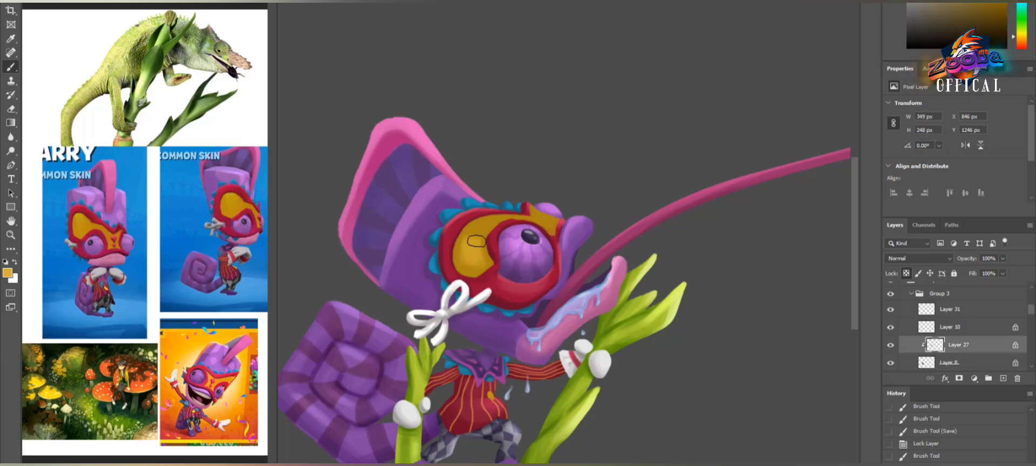
left_click_drag(476, 241, 546, 212)
Step: Turn the grey background white and paint a soft blurred wash of cream, peach and light green across it on a new layer
key("ctrl+0")
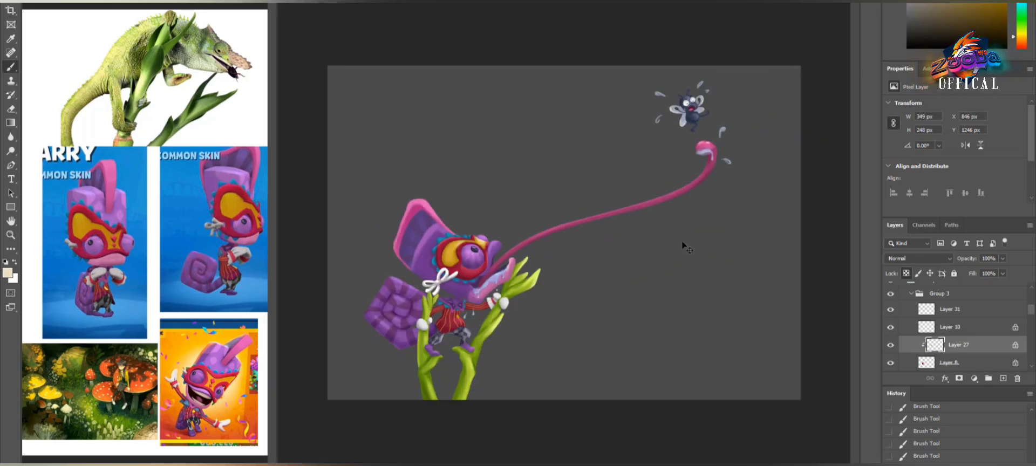
key("ctrl+u")
key("Return")
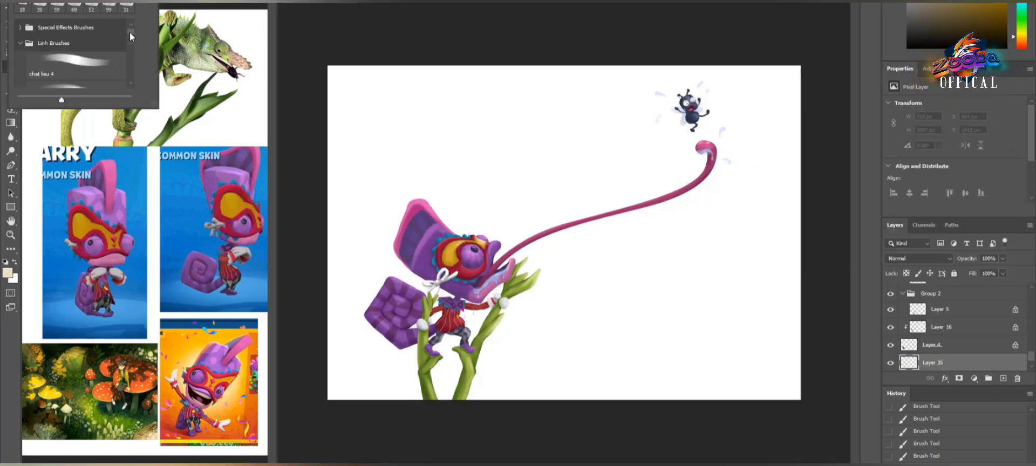
mouse_move(427, 115)
left_mouse_down()
mouse_move(371, 174)
mouse_move(783, 162)
left_mouse_up()
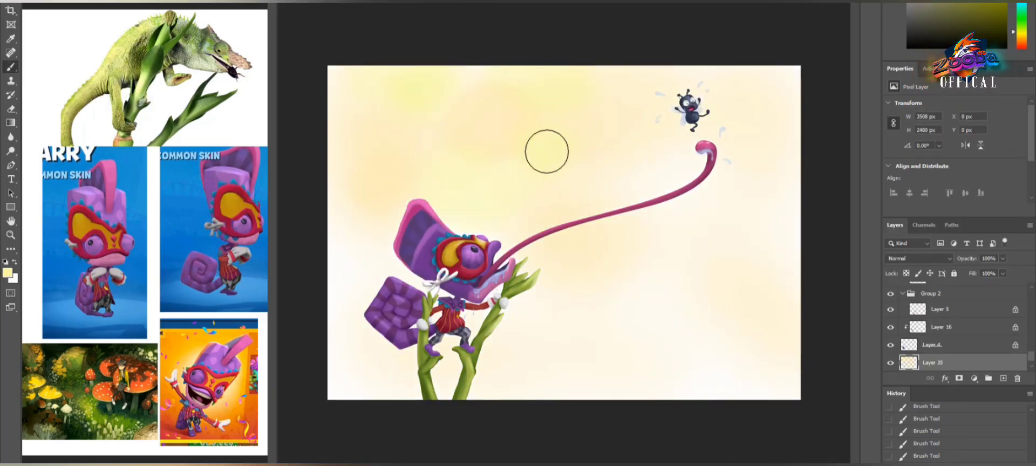
left_click(1024, 25)
mouse_move(346, 86)
left_mouse_down()
mouse_move(782, 166)
mouse_move(361, 104)
mouse_move(774, 223)
left_mouse_up()
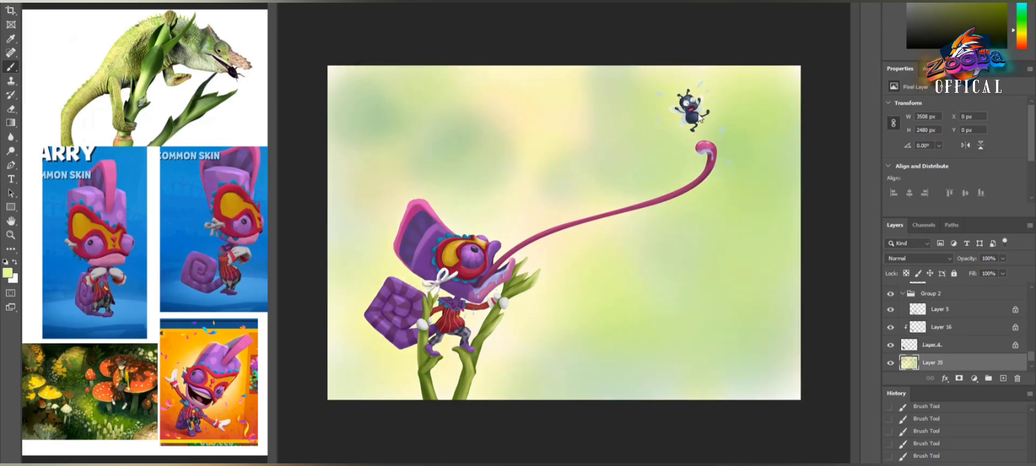
Step: Paint muted green tree and bush masses around the chameleon and lower right corner, with dark branches on a separate layer
mouse_move(446, 148)
left_mouse_down()
mouse_move(484, 201)
mouse_move(487, 391)
mouse_move(555, 342)
mouse_move(566, 393)
mouse_move(718, 336)
mouse_move(791, 369)
mouse_move(711, 295)
mouse_move(771, 264)
mouse_move(712, 389)
left_mouse_up()
key("ctrl+shift+alt+n")
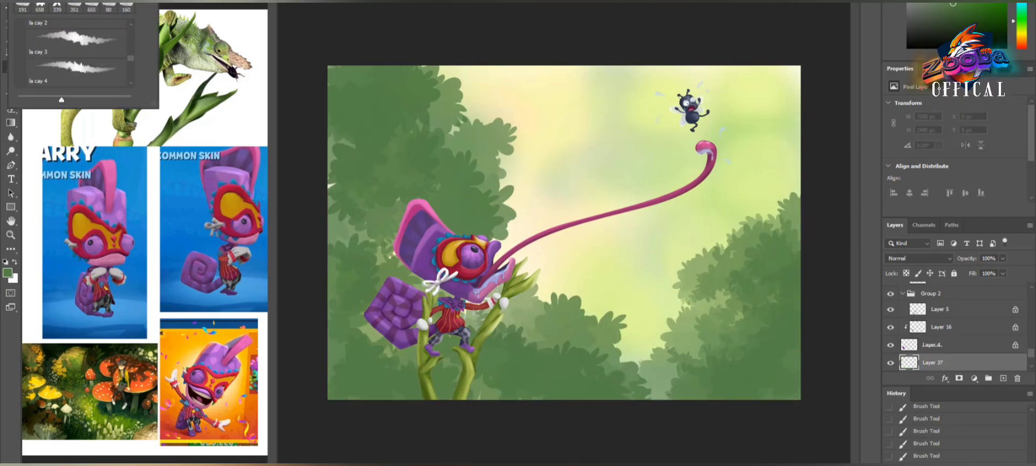
left_click_drag(382, 215, 431, 166)
left_click_drag(341, 399, 368, 356)
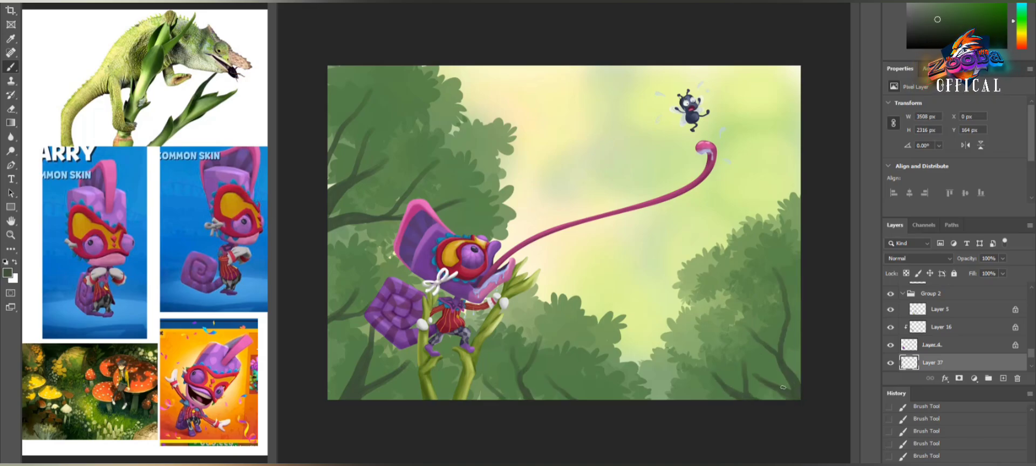
Step: Stamp lighter green leaf clumps over the trees and bushes with the leaf brush on a new layer
key("ctrl+shift+alt+n")
left_click(346, 119, "alt")
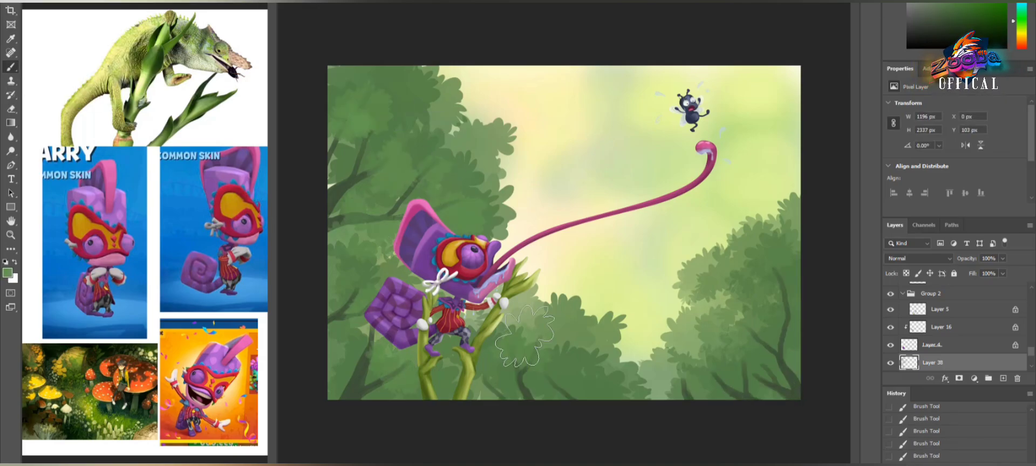
mouse_move(393, 364)
left_mouse_down()
mouse_move(412, 106)
mouse_move(481, 152)
mouse_move(385, 191)
mouse_move(367, 223)
mouse_move(549, 372)
mouse_move(648, 385)
mouse_move(775, 238)
mouse_move(504, 422)
mouse_move(386, 218)
left_mouse_up()
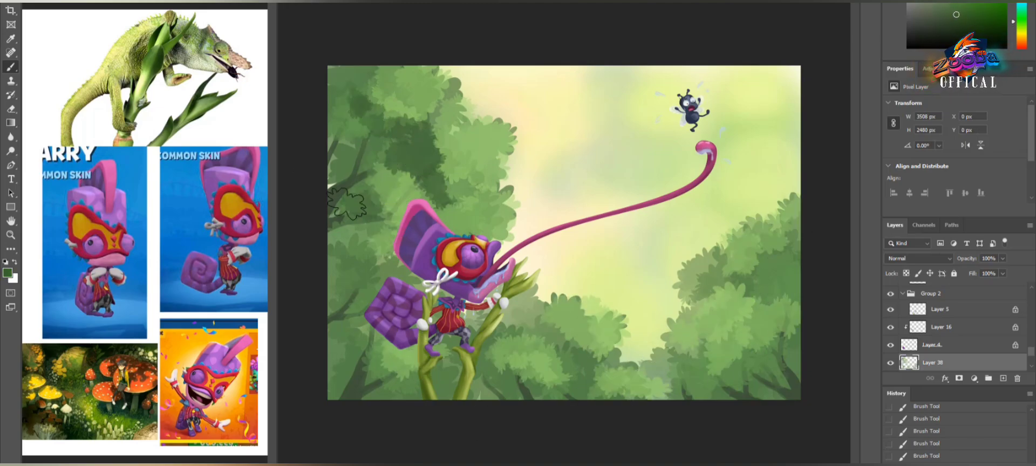
left_click(792, 278, "alt")
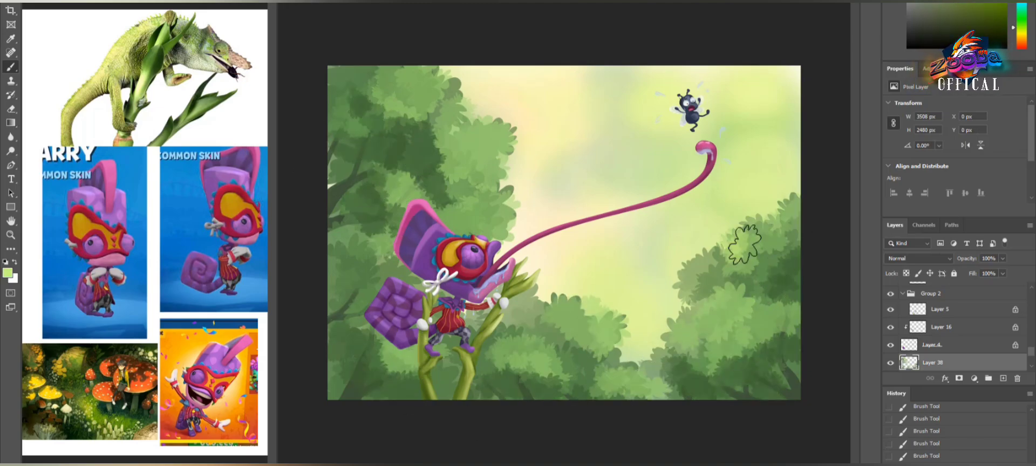
Step: Brush deep green shadows into the base foliage layer beneath the lighter leaf clumps
key("alt+bracketleft")
key("alt+bracketleft")
left_click(339, 390, "alt")
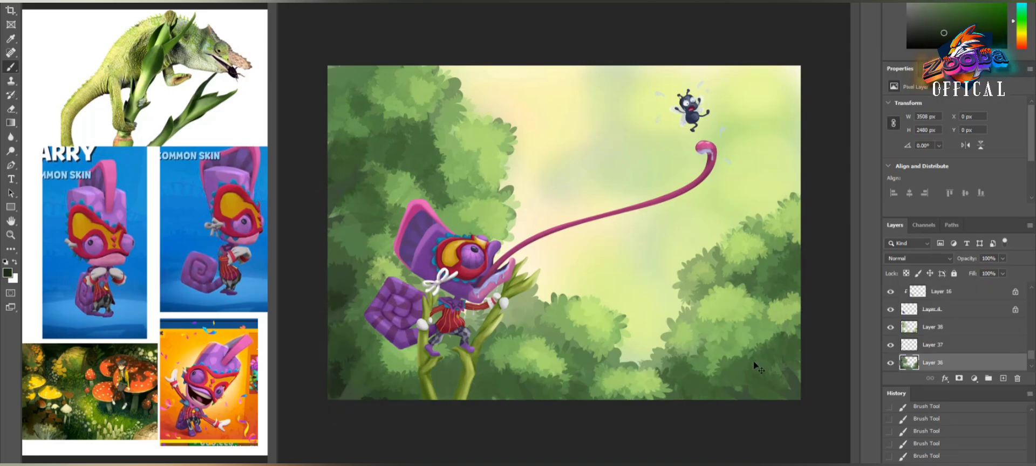
Step: Group the chameleon and branch layers together
scroll(950, 329, "up", 5)
left_click(938, 316)
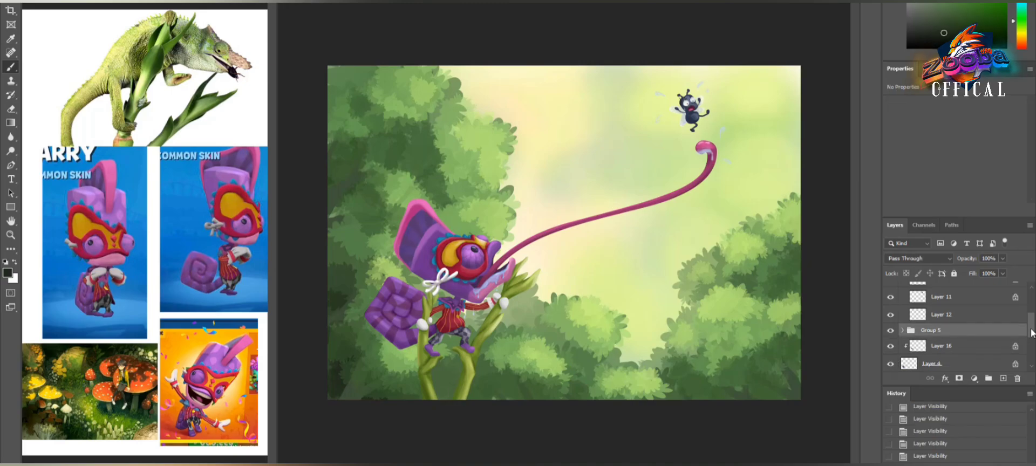
scroll(950, 329, "down", 3)
Step: Clip a new layer to the chameleon group, set it to Color Dodge and brush pale yellow light onto the character
right_click(971, 303)
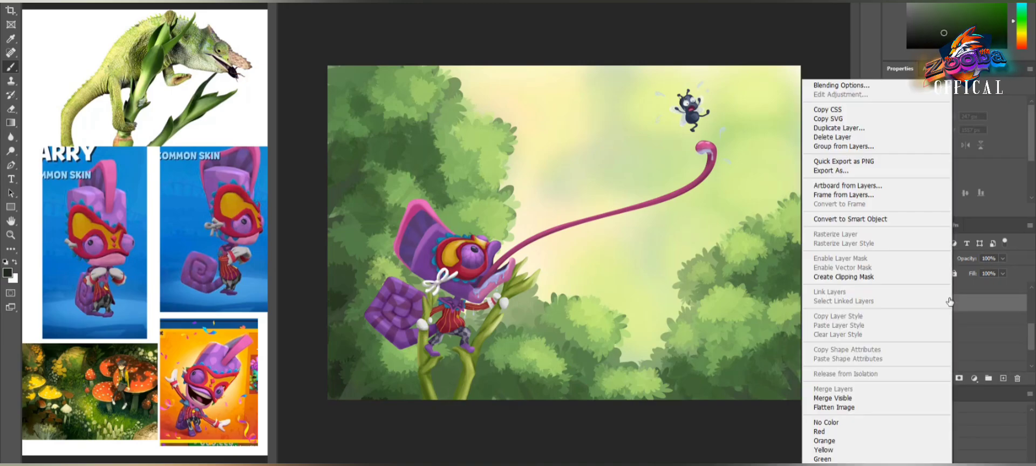
left_click(875, 222)
left_click(744, 125, "alt")
left_click(917, 259)
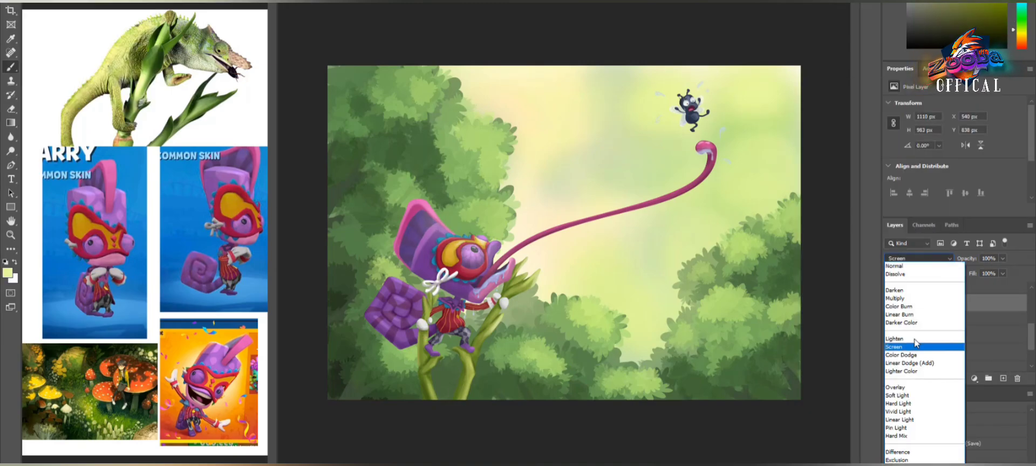
left_click(912, 324)
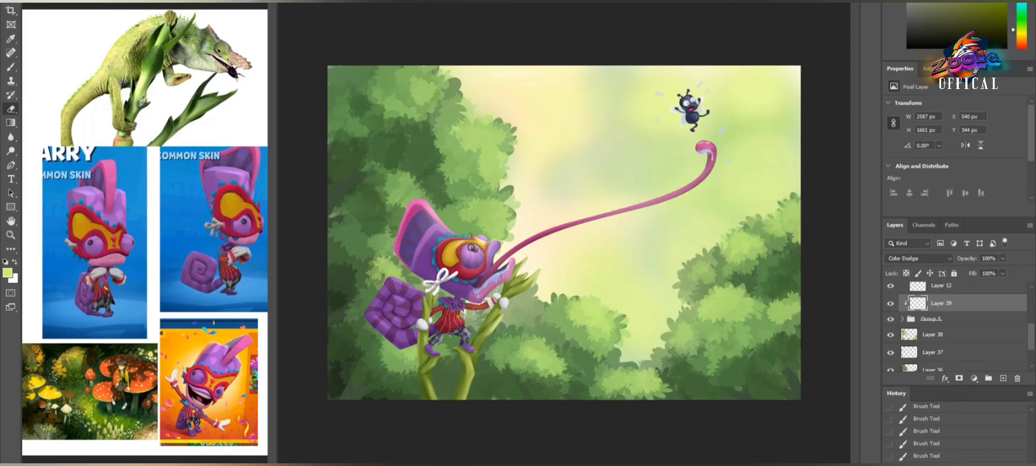
Step: Add a Curves adjustment clipped to the chameleon group and slightly raise its highlight and midtone points
left_click(974, 378)
left_click(945, 253)
left_click_drag(994, 153, 989, 148)
left_click_drag(959, 188, 960, 183)
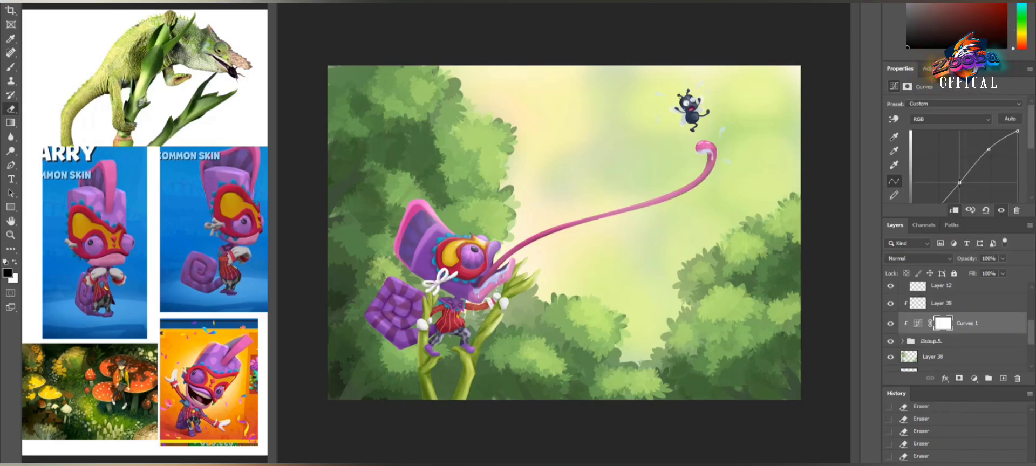
Step: Convert the foliage layers to a smart object and apply a Gaussian Blur
left_click(951, 357)
scroll(950, 335, "down", 1)
right_click(950, 327)
left_click(925, 155)
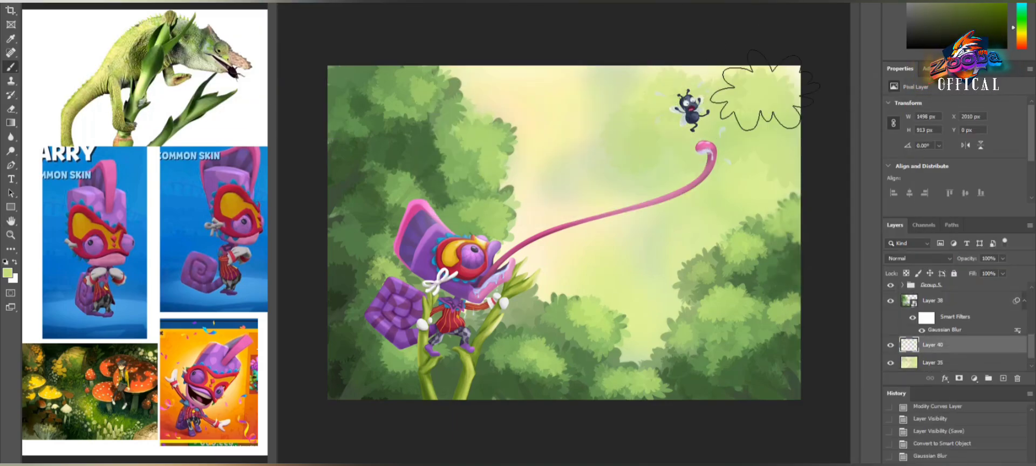
Step: Paint pale green distant foliage behind the insect on a new layer and soften it with Hue/Saturation, Gaussian Blur and the Eraser
left_click_drag(718, 162, 712, 157)
left_click_drag(594, 294, 589, 297)
key("ctrl+alt+f")
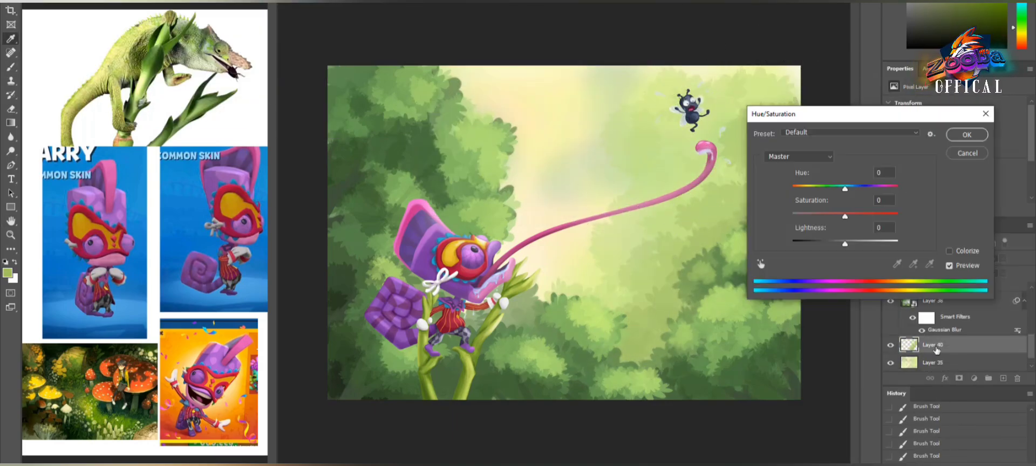
key("Return")
key("Return")
key("e")
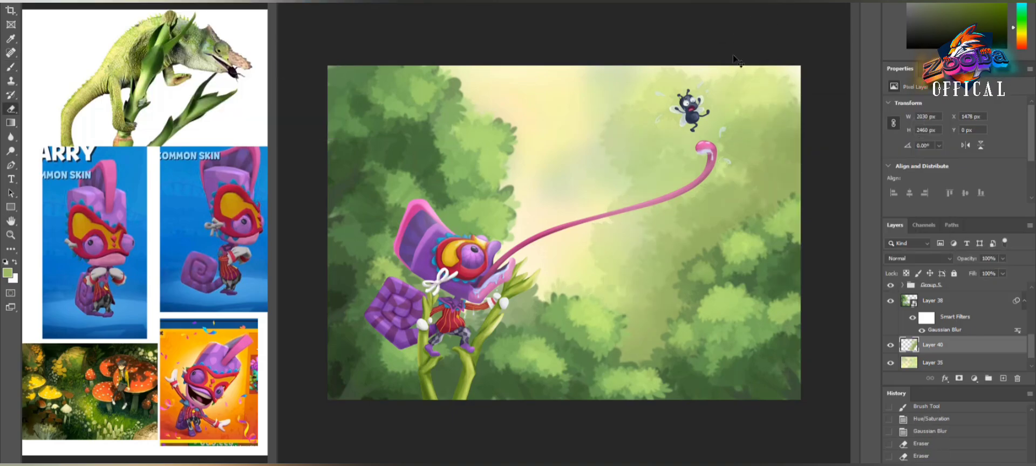
Step: Lock the transparency of the saliva layer and brush the droplets around the insect and tongue tip near-white
left_click(905, 312)
left_click(951, 362)
key("b")
left_click_drag(696, 125, 667, 145)
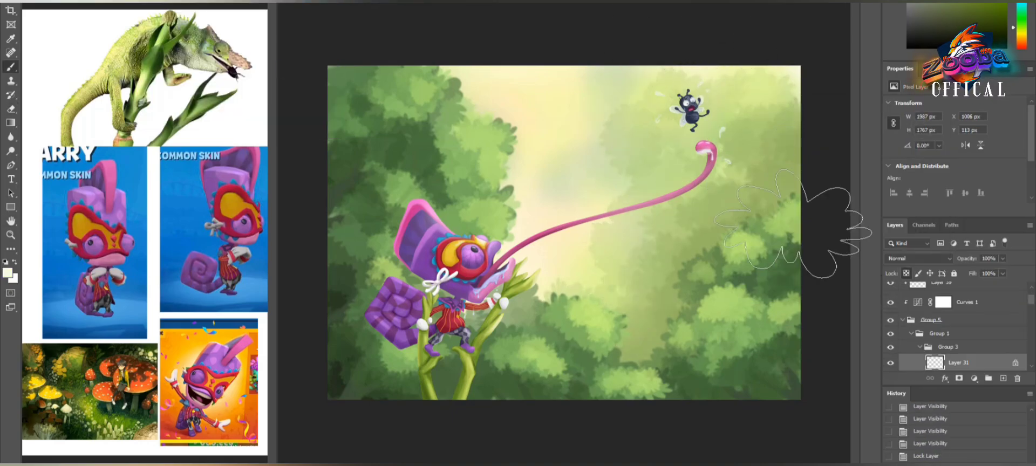
Step: Paint diagonal pale yellow light rays across the scene on a new top layer and partly erase them
key("ctrl+d")
double_click(130, 40)
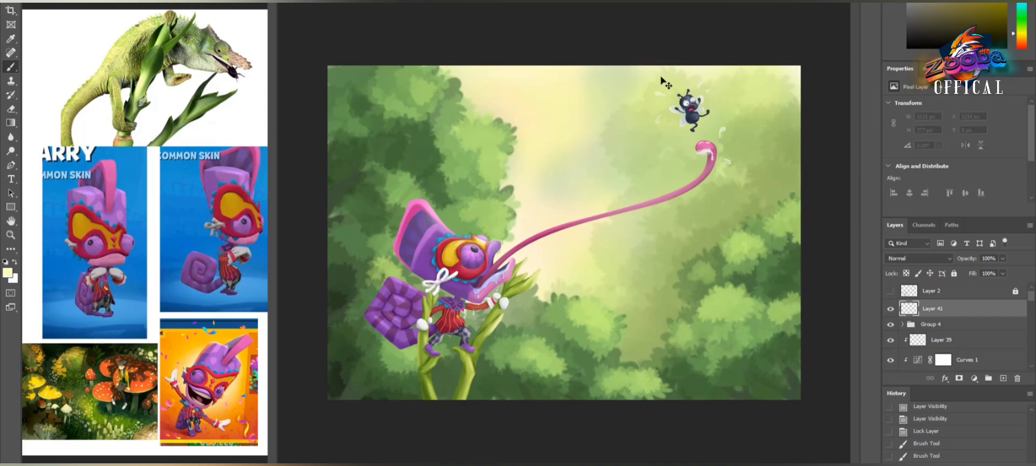
left_click_drag(346, 108, 513, 205)
left_click_drag(594, 108, 799, 281)
key("e")
left_click_drag(324, 225, 698, 125)
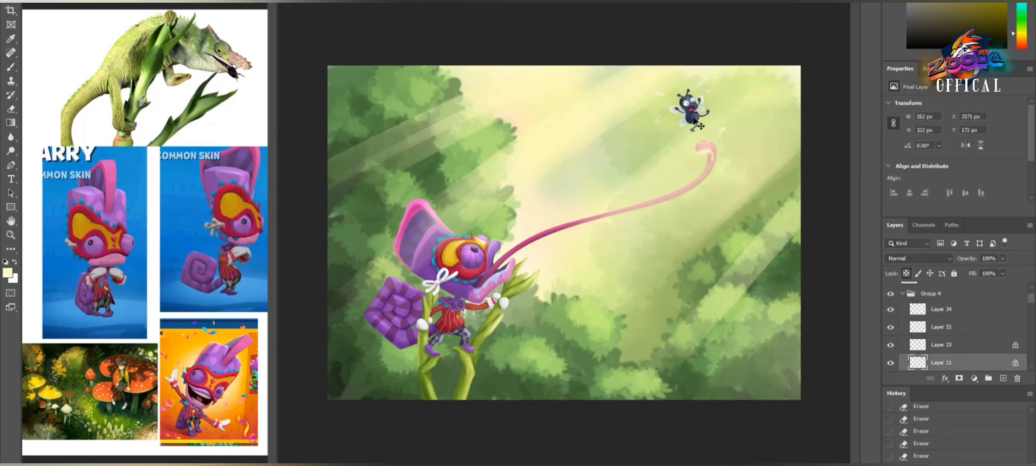
Step: Adjust the tones of the insect layer with Levels
key("ctrl+l")
key("Return")
Step: Paint white motion lines along the tongue and beneath the insect on a new layer and soften them with the Eraser
key("ctrl+shift+alt+n")
key("b")
key("d")
key("x")
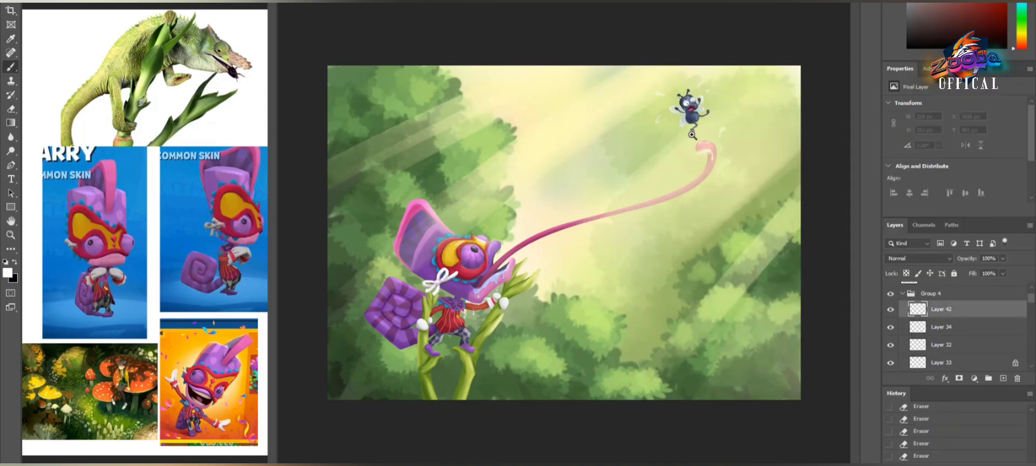
left_click_drag(496, 270, 540, 243)
left_click_drag(519, 259, 567, 227)
left_click_drag(534, 248, 578, 219)
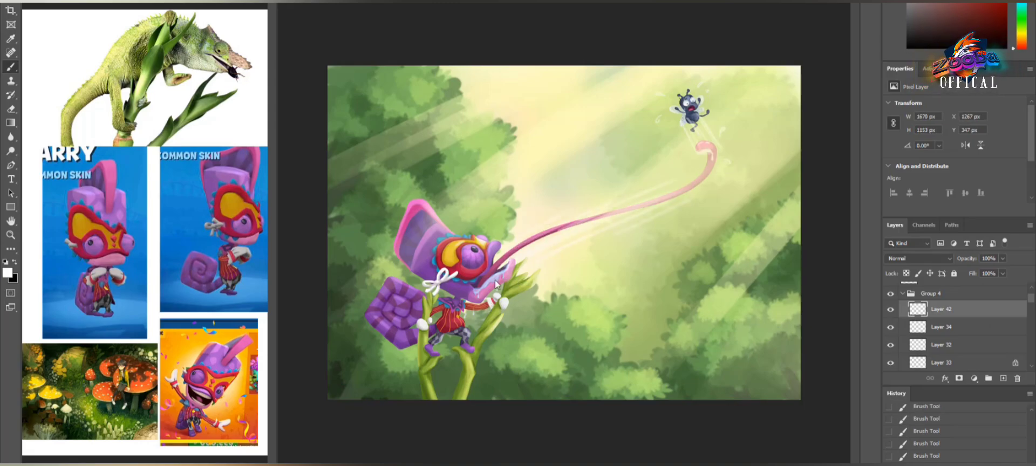
key("e")
left_click_drag(616, 195, 710, 150)
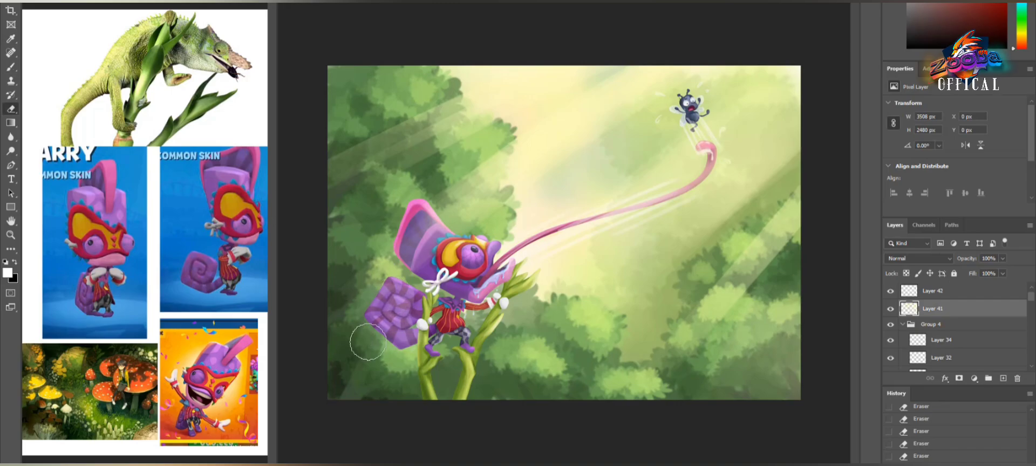
Step: Select the light rays layer and slightly reduce its opacity
left_click(370, 324, "ctrl")
left_click(1002, 259)
left_click_drag(1006, 270, 1002, 273)
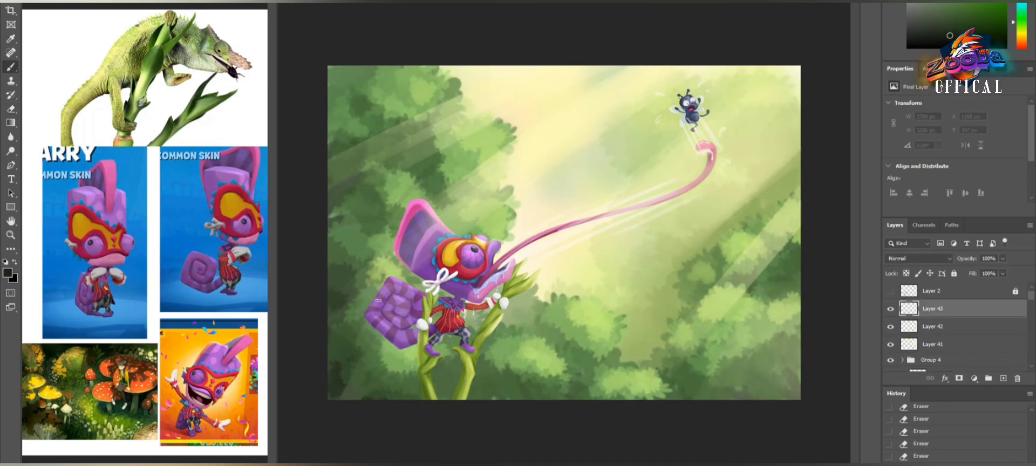
Step: Paint dark green foreground foliage around the branch bases on a new layer and apply Hue/Saturation with saturation +28 and lightness +8
mouse_move(345, 356)
left_mouse_down()
mouse_move(388, 390)
mouse_move(353, 387)
left_mouse_up()
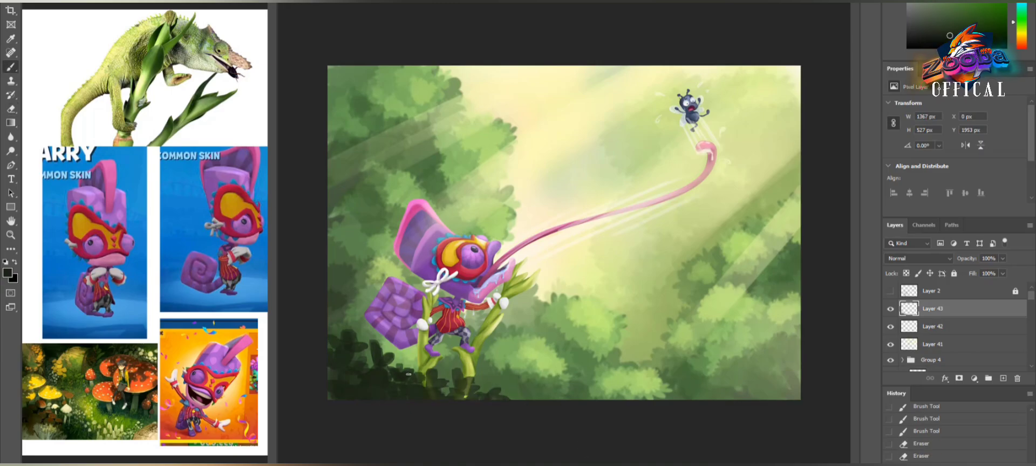
key("ctrl+u")
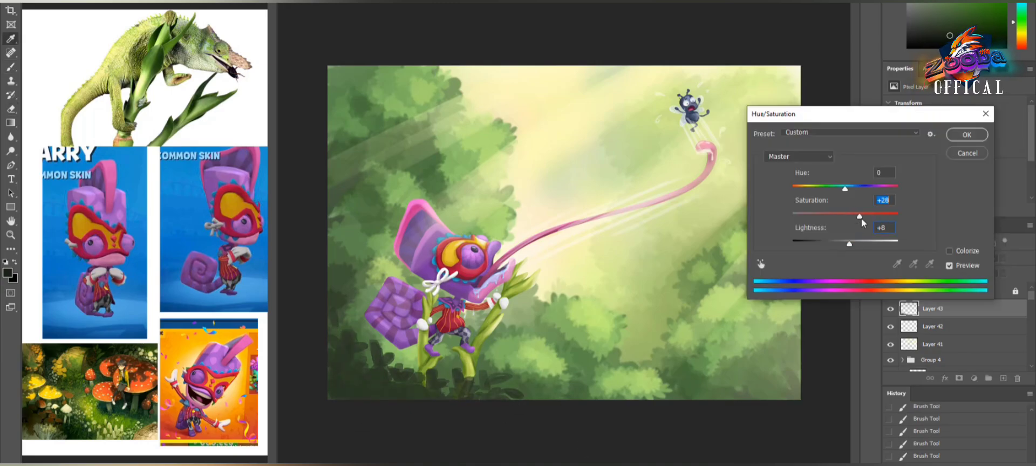
key("Return")
Step: Sign the illustration in white with the artist's signature and the date 20.3.22 over the lower-right foliage on a new layer
key("d")
key("x")
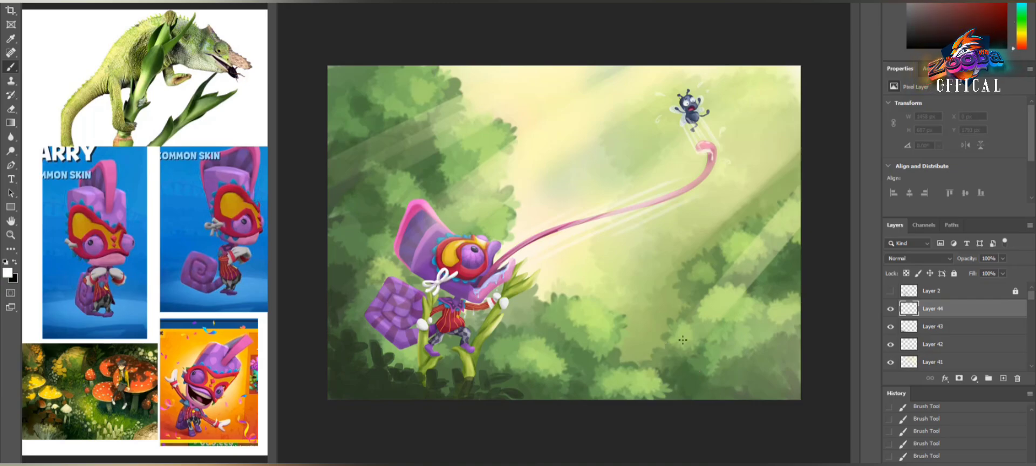
left_click_drag(735, 346, 746, 355)
left_click_drag(749, 341, 761, 354)
left_click_drag(696, 285, 767, 315)
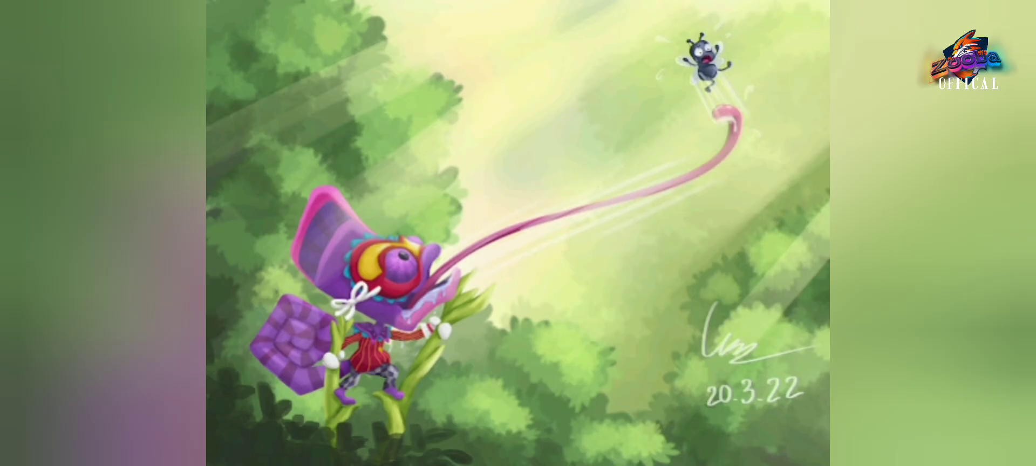